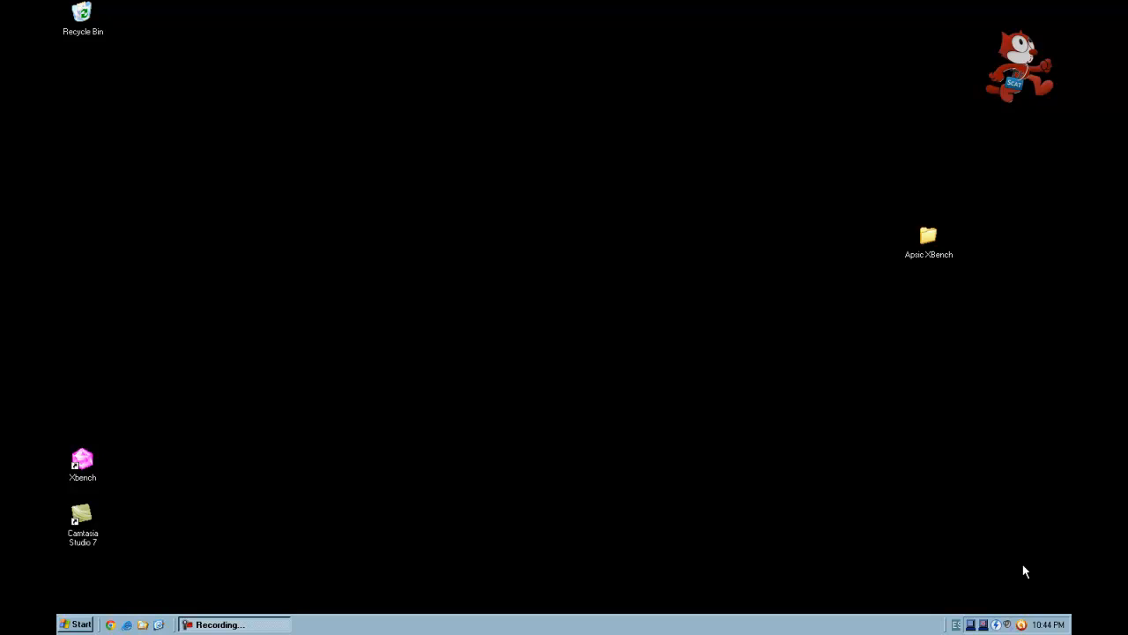
- Open Client Master Glossary.xls from the Glossary folder inside the Apsic XBench desktop folder
{"action": "double_click", "coordinate": [931, 240]}
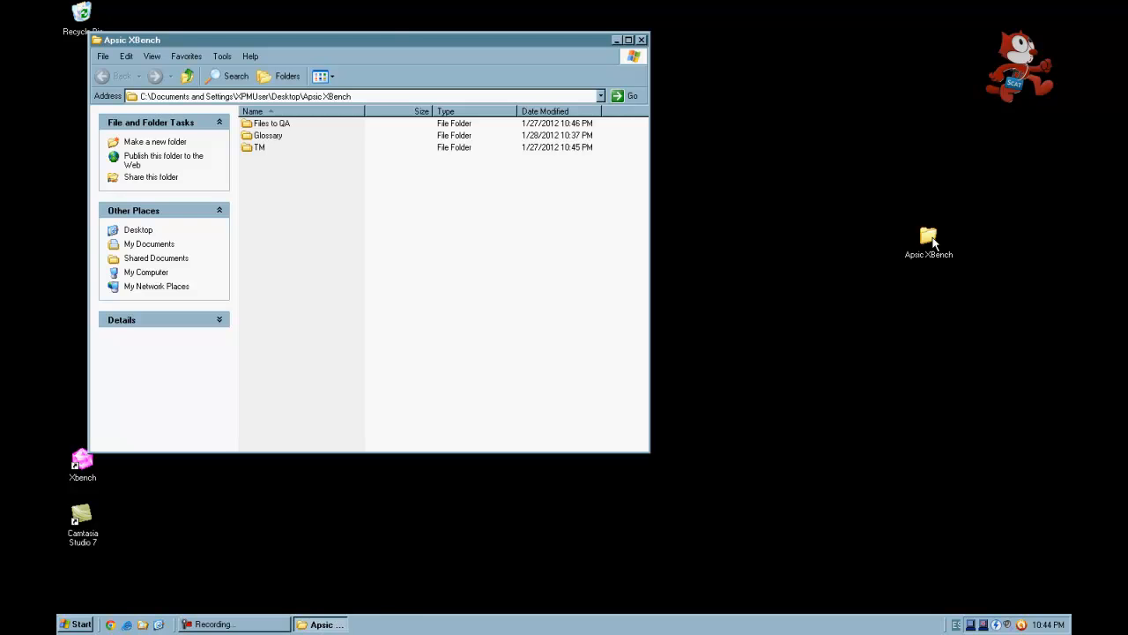
{"action": "double_click", "coordinate": [275, 138]}
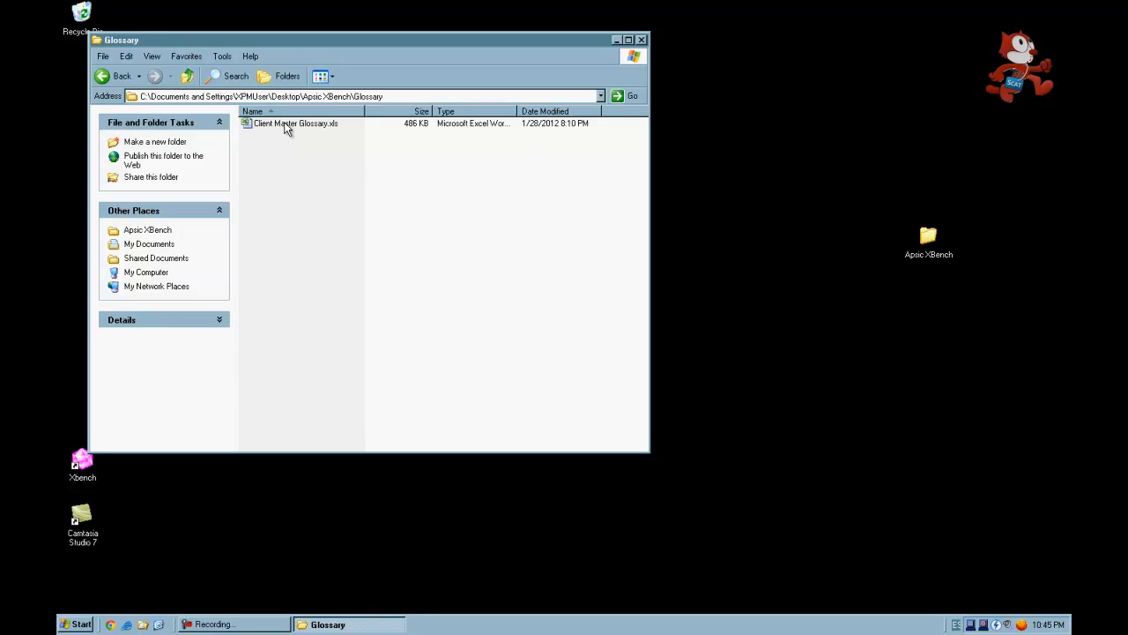
{"action": "double_click", "coordinate": [285, 125]}
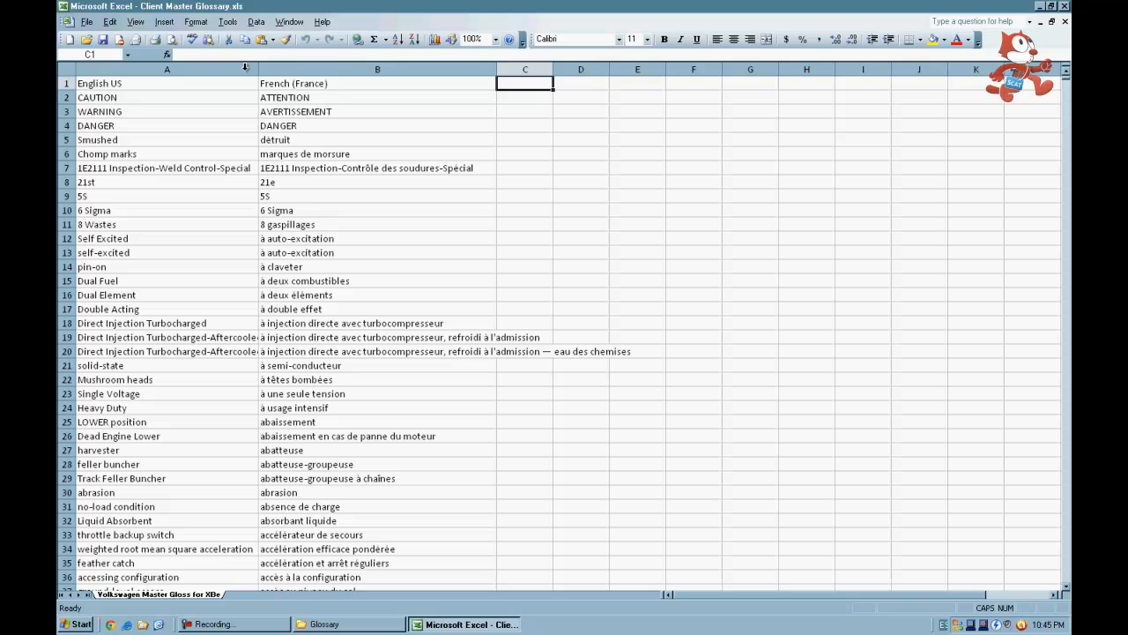
- Delete the header row containing English US and French (France) from the glossary sheet
{"action": "left_click", "coordinate": [67, 84]}
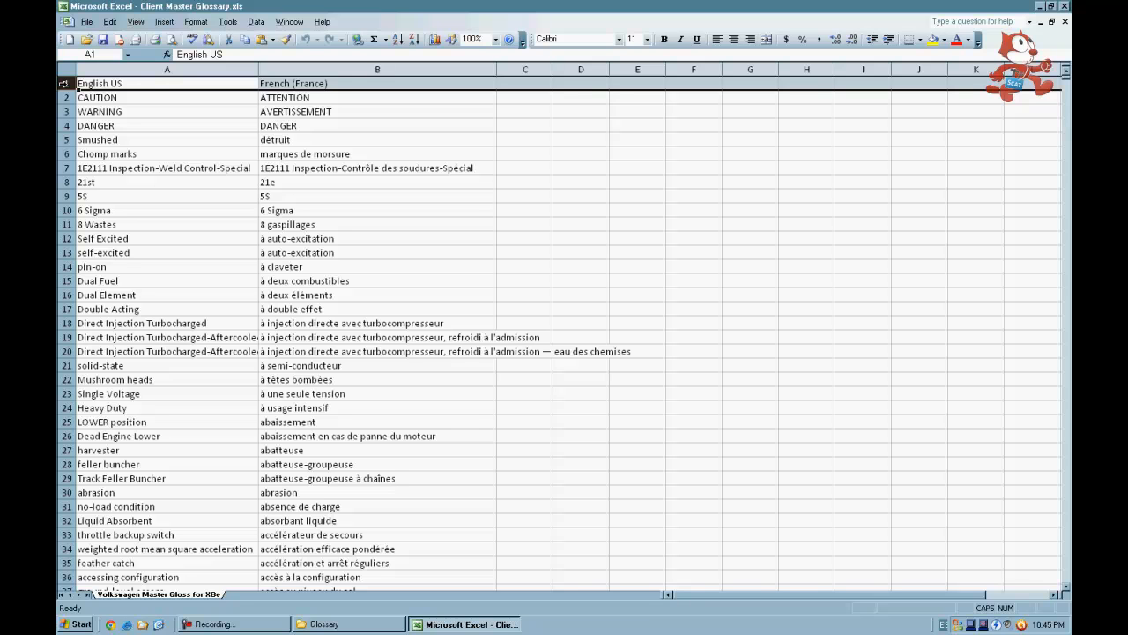
{"action": "right_click", "coordinate": [66, 84]}
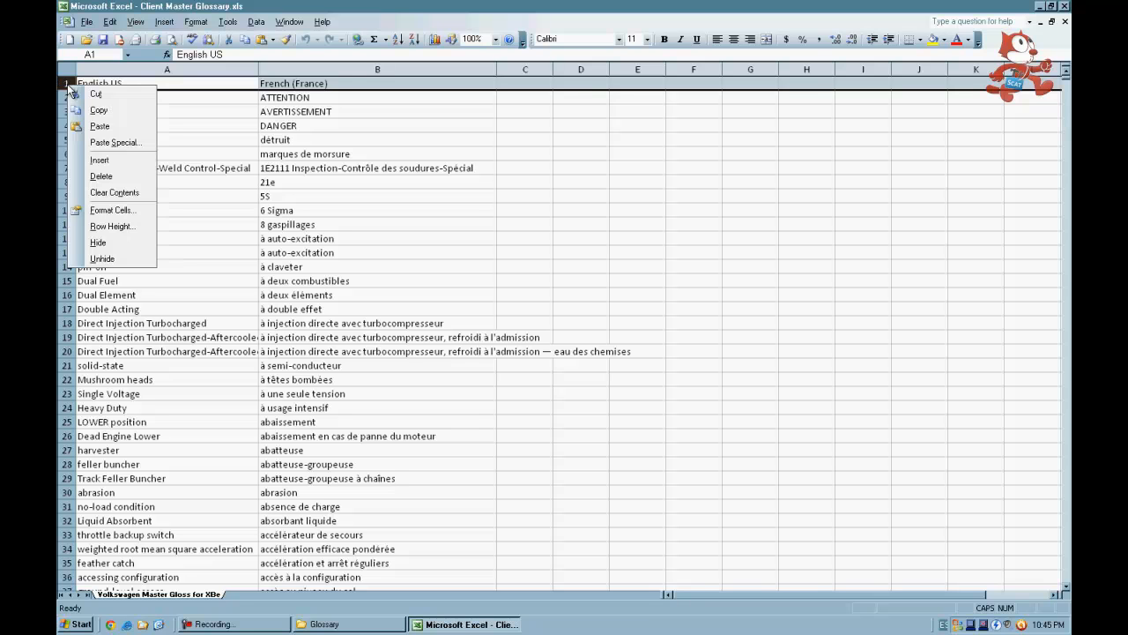
{"action": "left_click", "coordinate": [99, 174]}
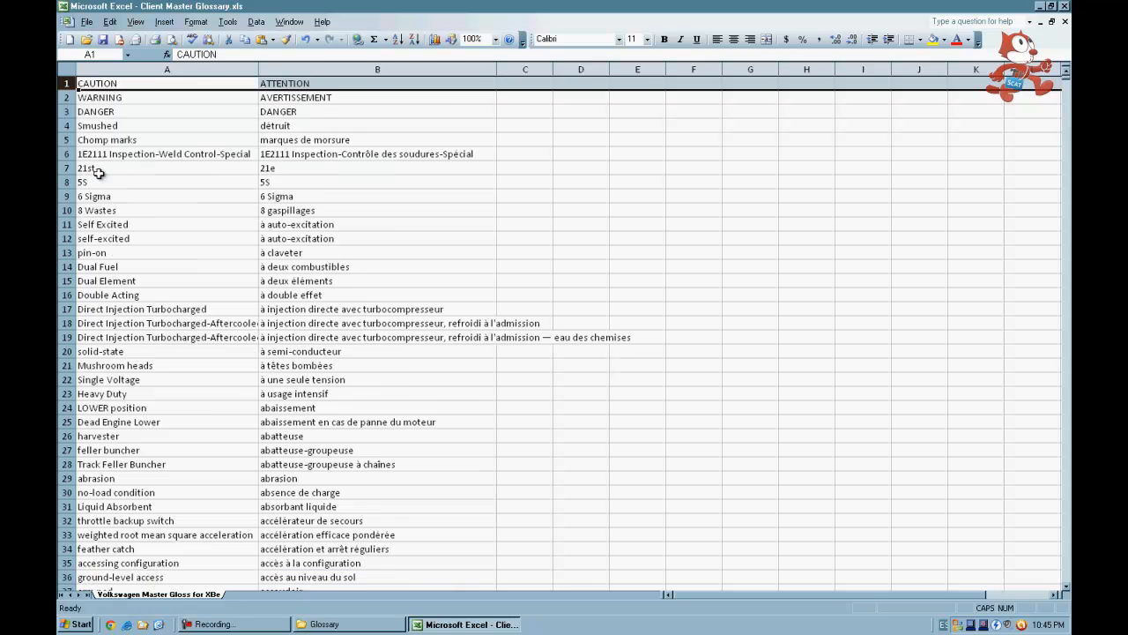
{"action": "left_click", "coordinate": [164, 95]}
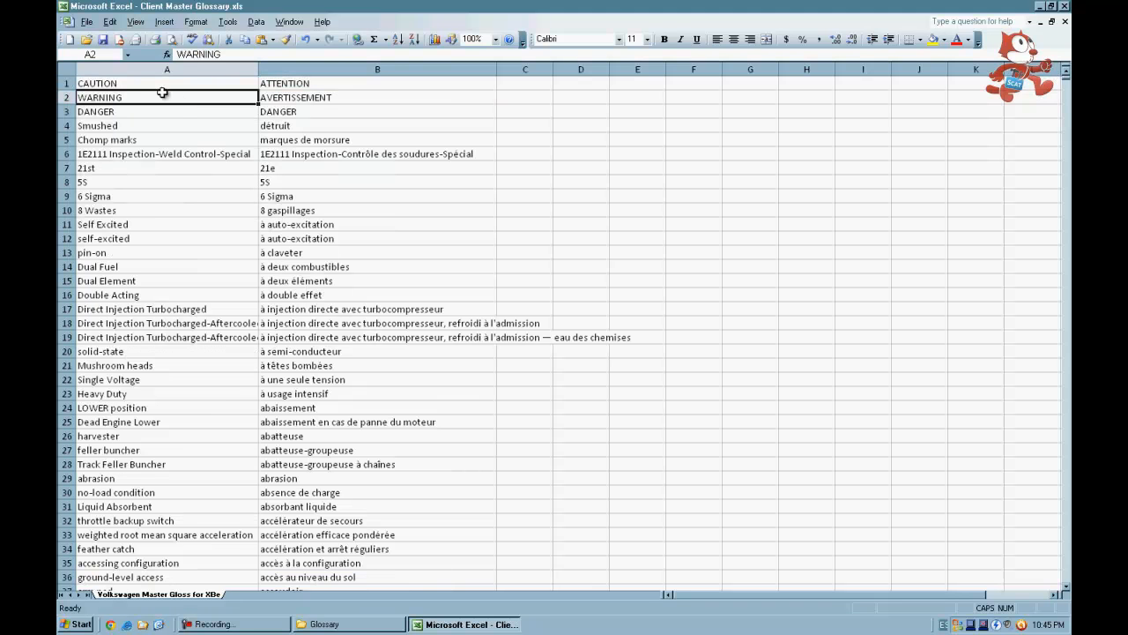
- Save the workbook as tab-delimited text Client Master Glossary.txt, keep that format, and close Excel without saving again
{"action": "left_click", "coordinate": [87, 23]}
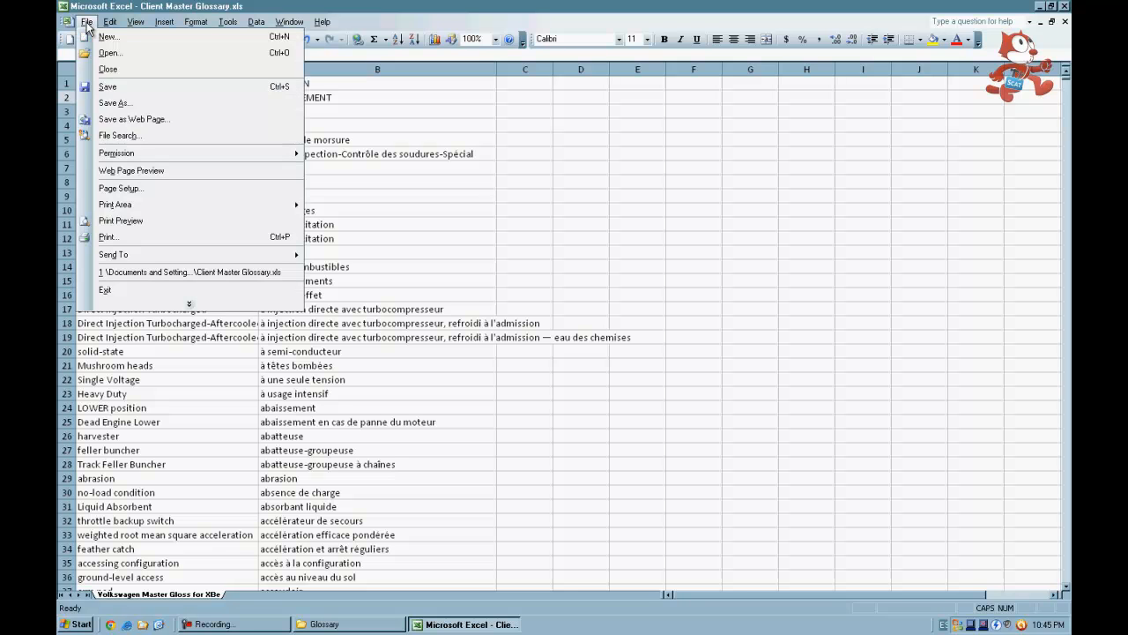
{"action": "left_click", "coordinate": [110, 104]}
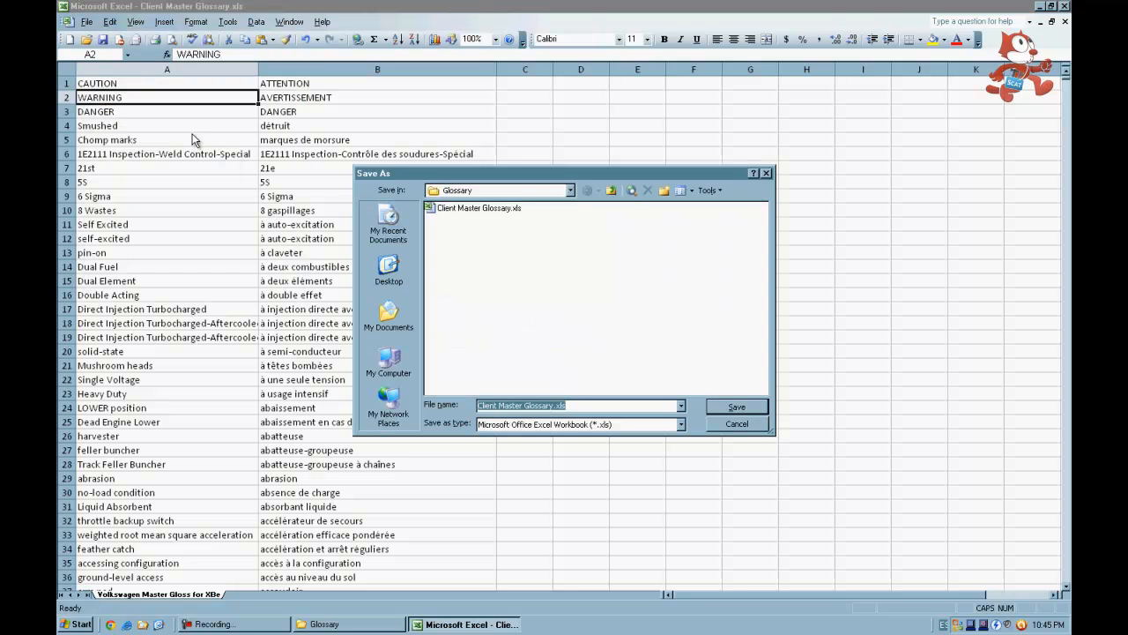
{"action": "left_click", "coordinate": [551, 424]}
{"action": "scroll", "coordinate": [552, 457], "scroll_direction": "down", "scroll_amount": 2}
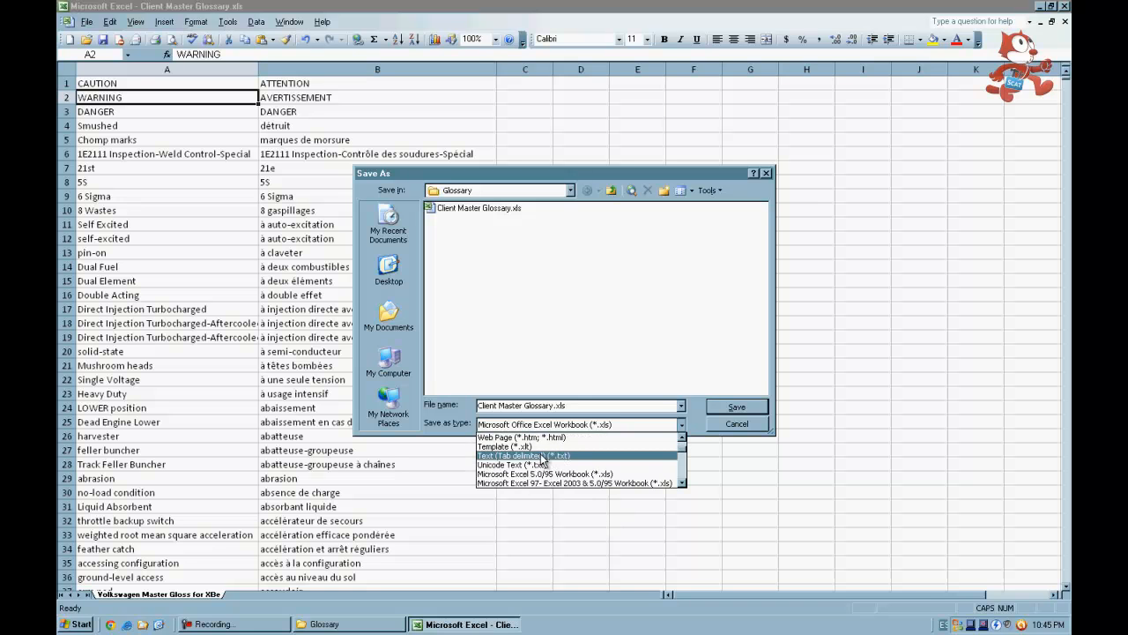
{"action": "left_click", "coordinate": [540, 456]}
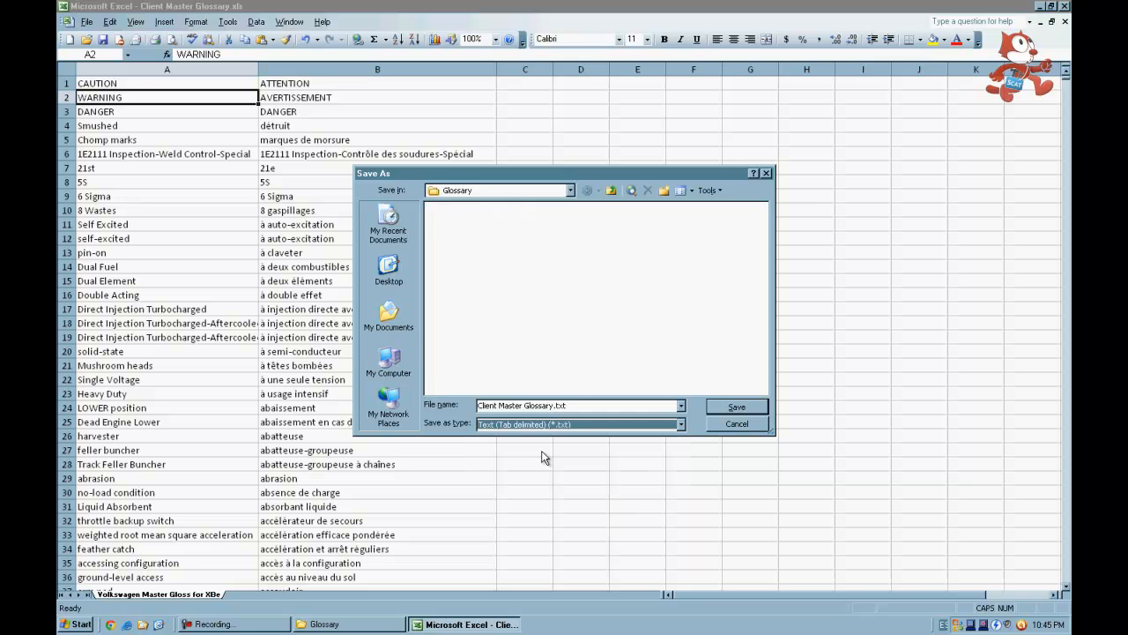
{"action": "left_click", "coordinate": [735, 405]}
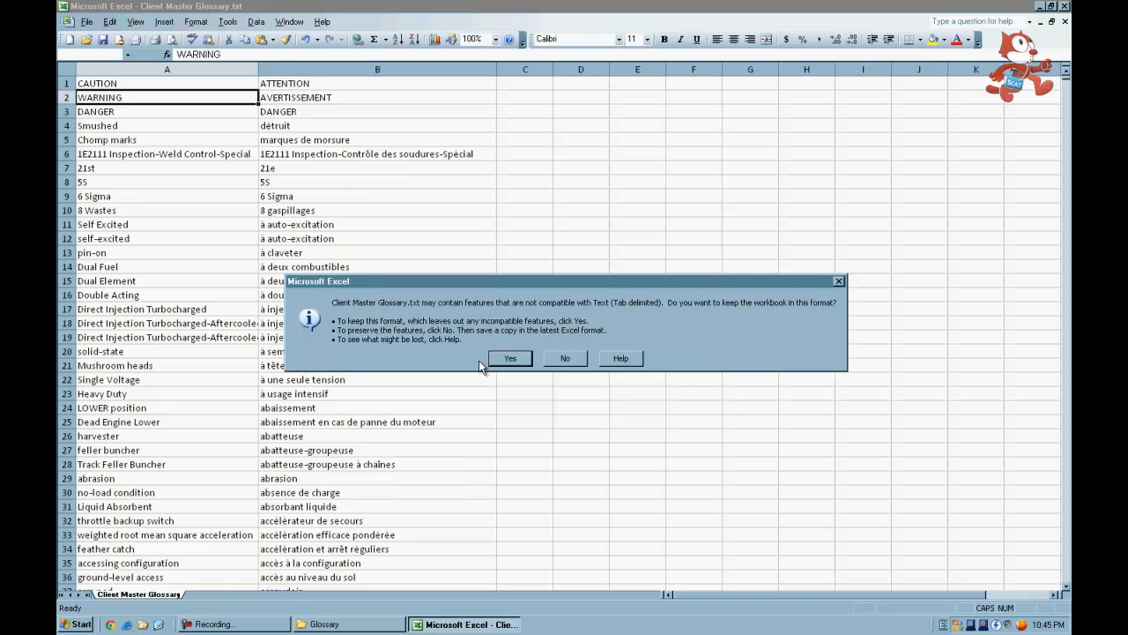
{"action": "left_click", "coordinate": [509, 359]}
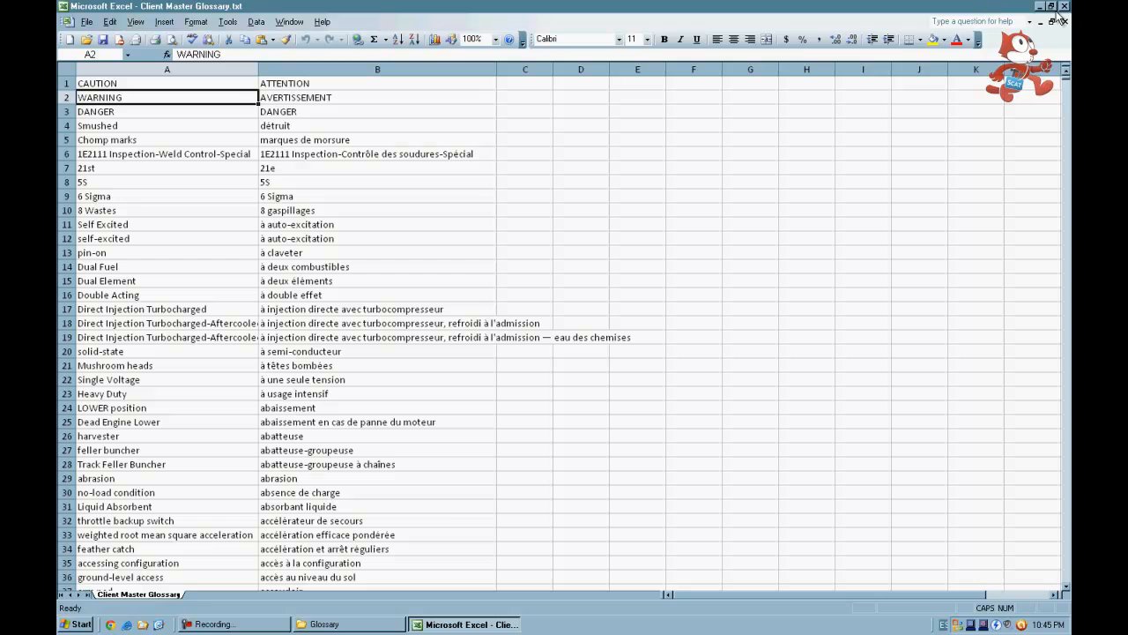
{"action": "left_click", "coordinate": [1065, 7]}
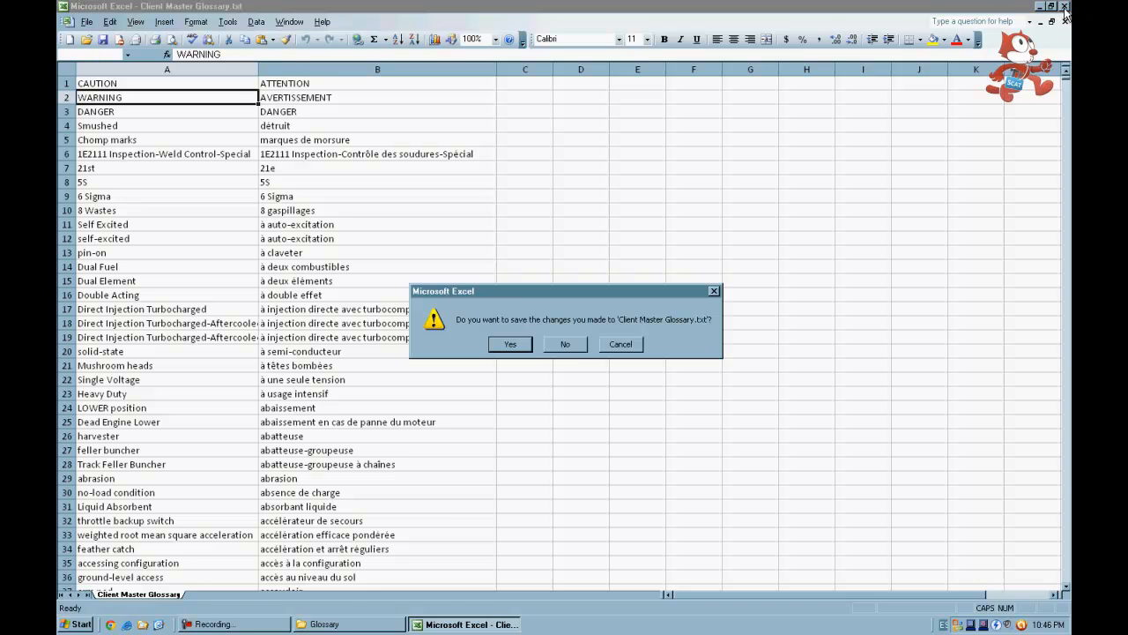
{"action": "left_click", "coordinate": [568, 346]}
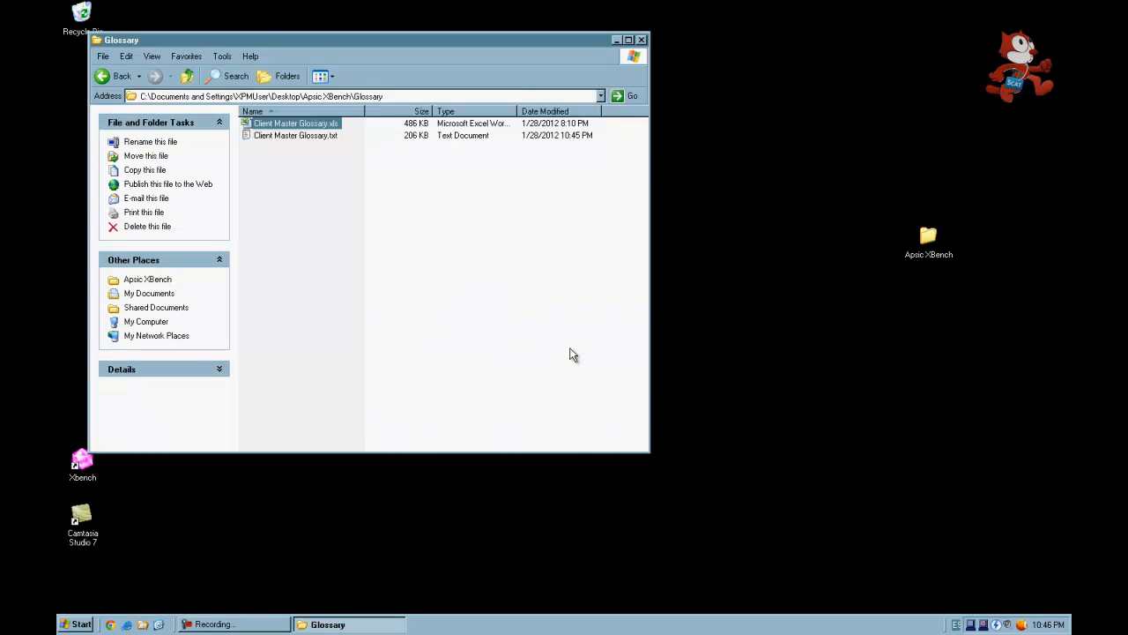
- Open Client Master Glossary.txt in Notepad to check the exported terms, then close it
{"action": "double_click", "coordinate": [309, 139]}
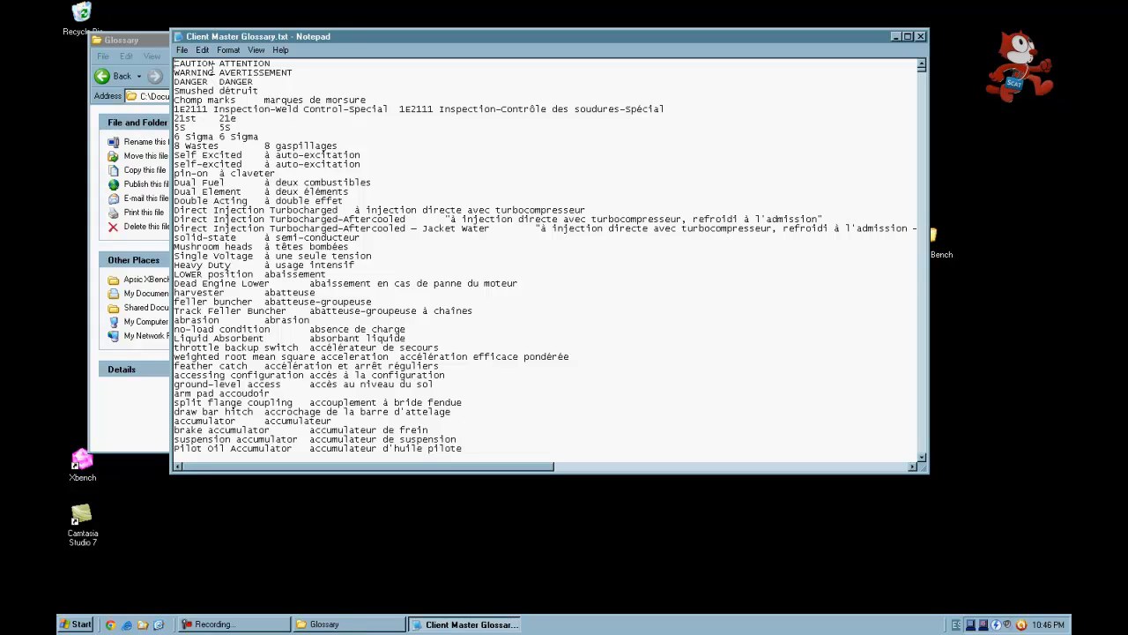
{"action": "left_click_drag", "start_coordinate": [213, 64], "coordinate": [270, 64]}
{"action": "left_click", "coordinate": [214, 64]}
{"action": "left_click", "coordinate": [920, 37]}
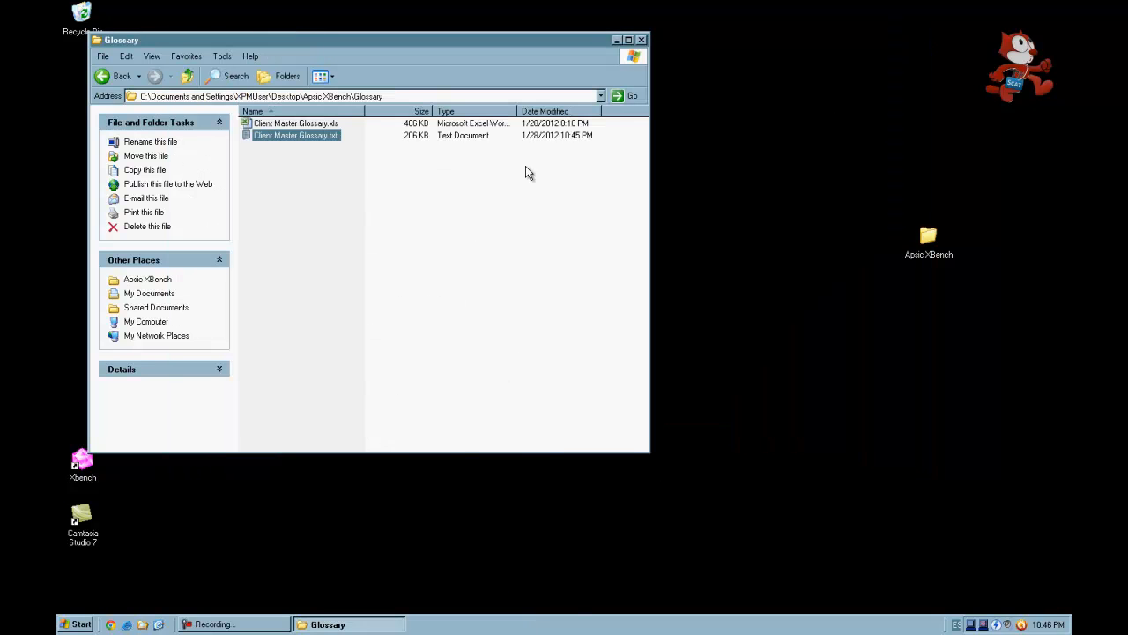
- Minimize the folder window and launch Xbench from the desktop shortcut
{"action": "left_click", "coordinate": [617, 40]}
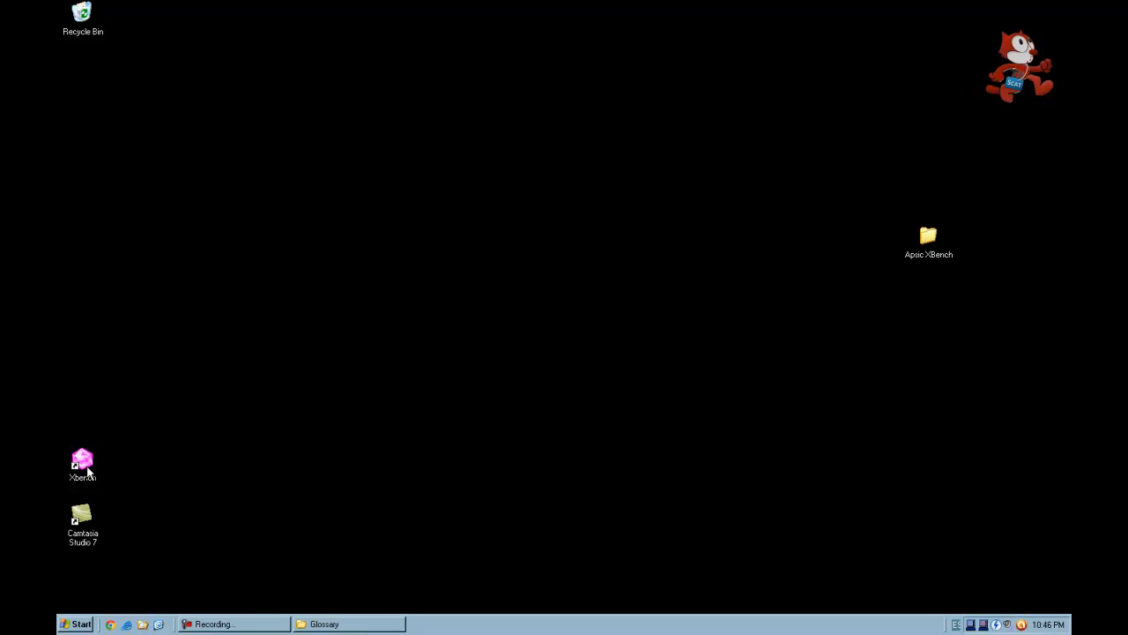
{"action": "double_click", "coordinate": [88, 472]}
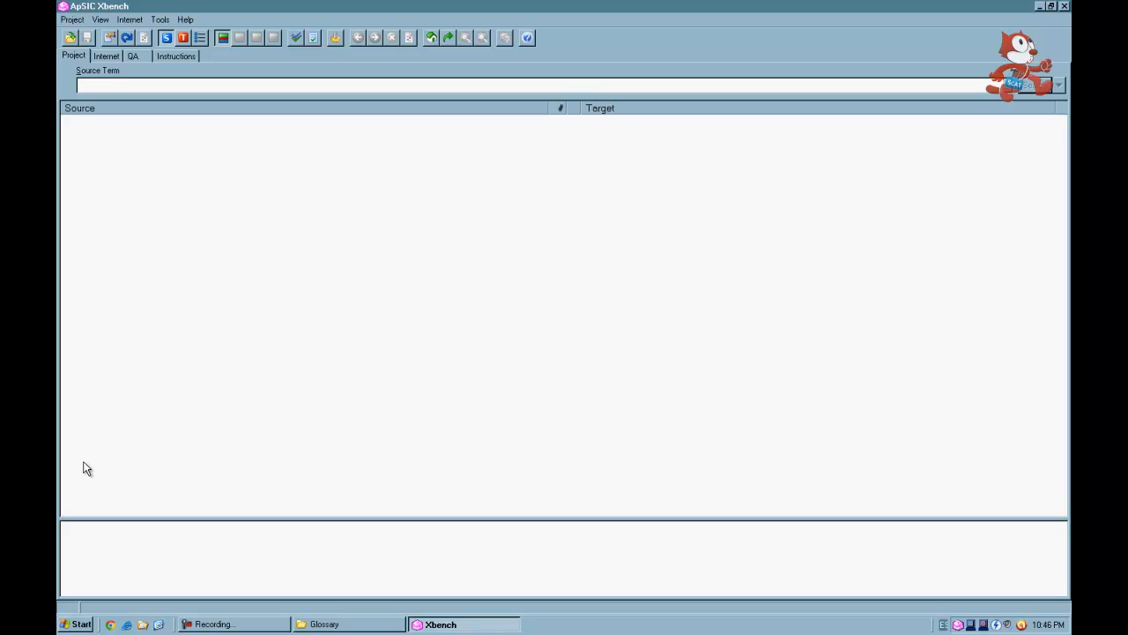
- Create a new project and choose Tab-delimited Text File as the type of glossary to add
{"action": "left_click", "coordinate": [74, 21]}
{"action": "left_click", "coordinate": [81, 35]}
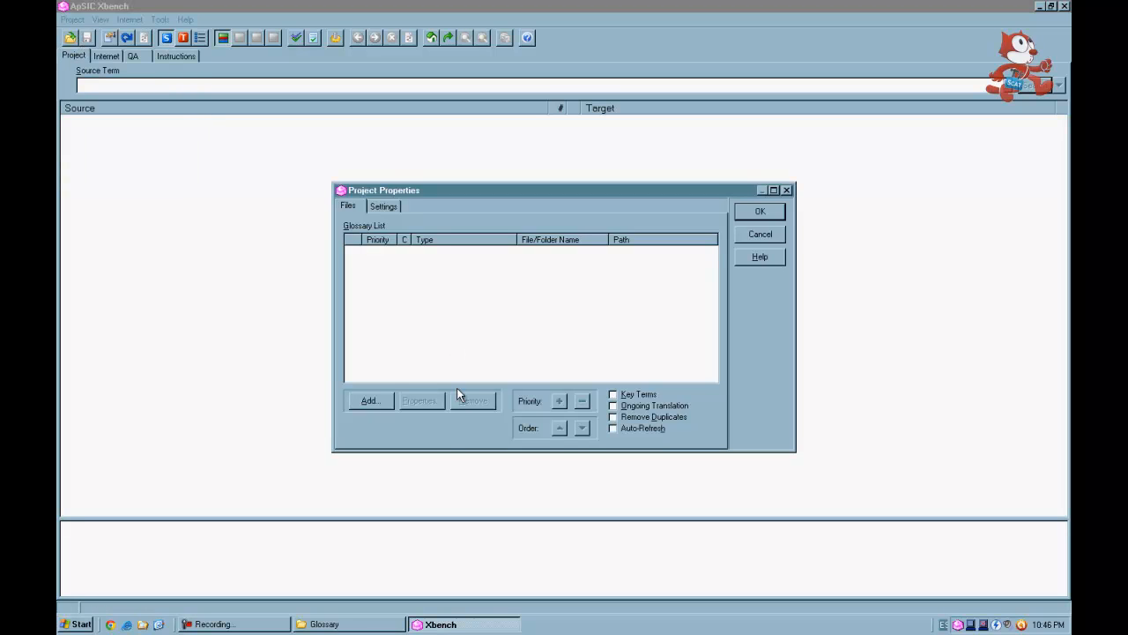
{"action": "left_click", "coordinate": [380, 402]}
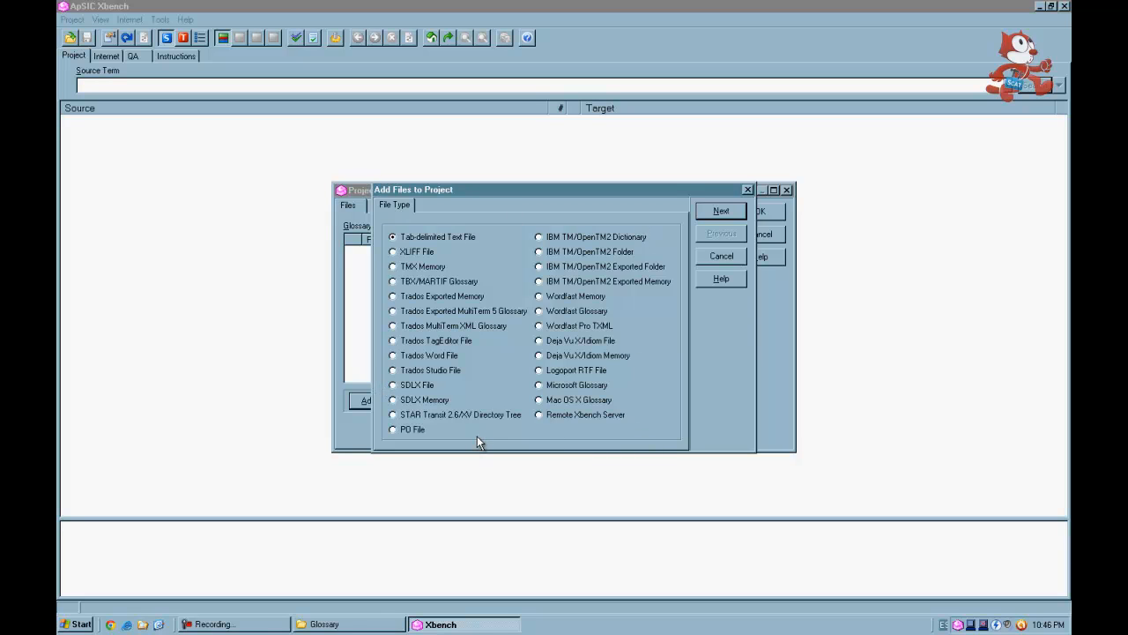
{"action": "left_click", "coordinate": [434, 236]}
{"action": "left_click", "coordinate": [714, 216]}
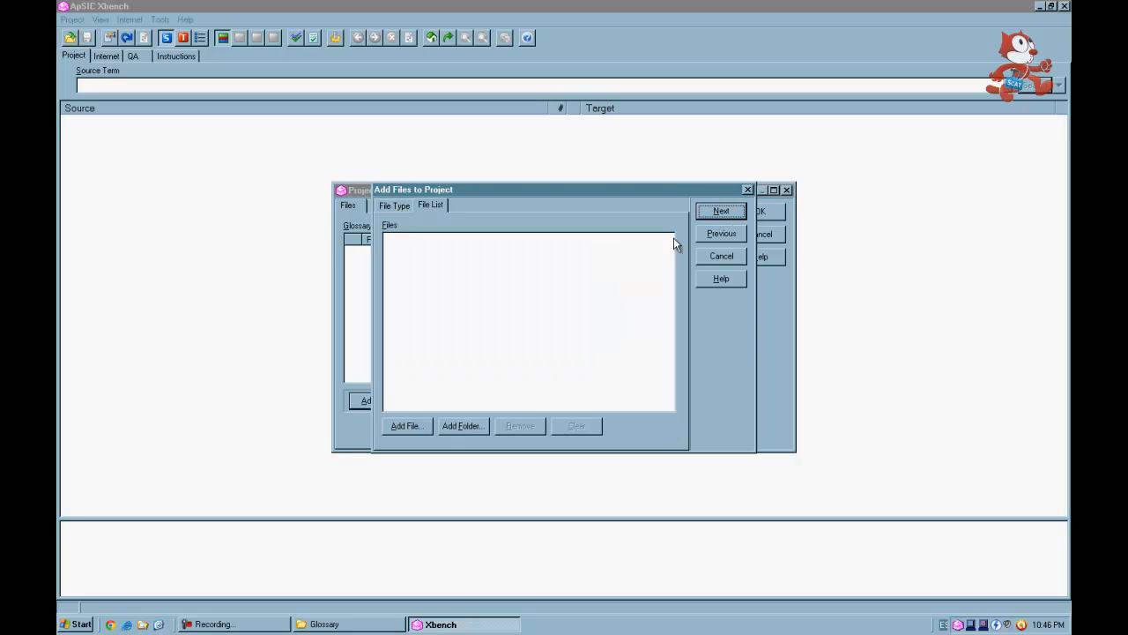
- Add Client Master Glossary.txt from the Glossary folder to the project's file list
{"action": "left_click", "coordinate": [405, 428]}
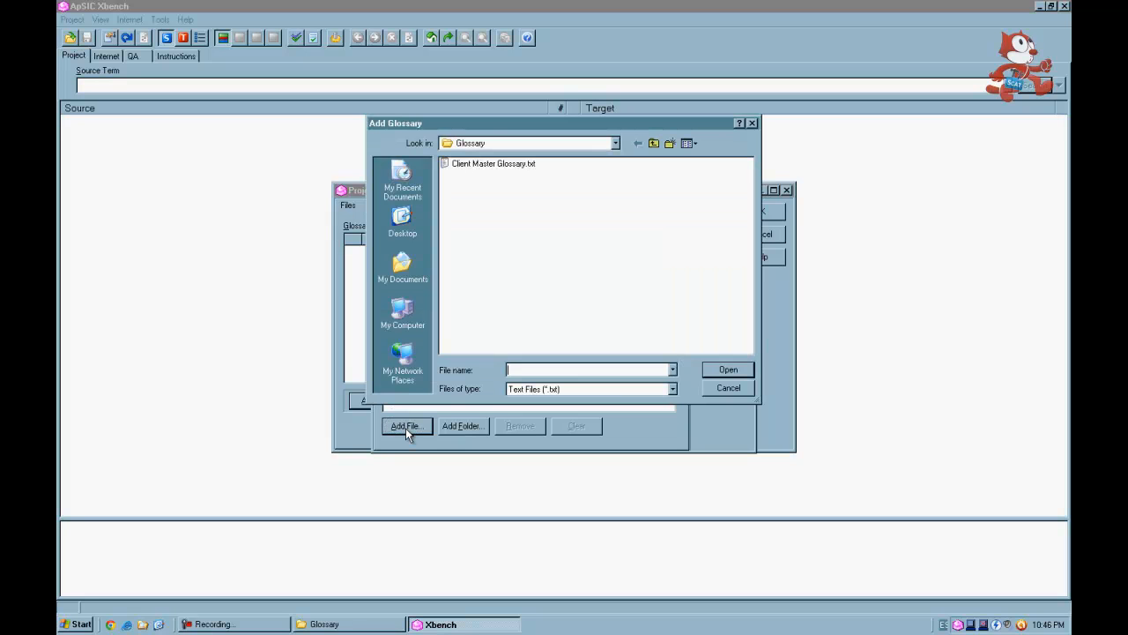
{"action": "left_click", "coordinate": [493, 142]}
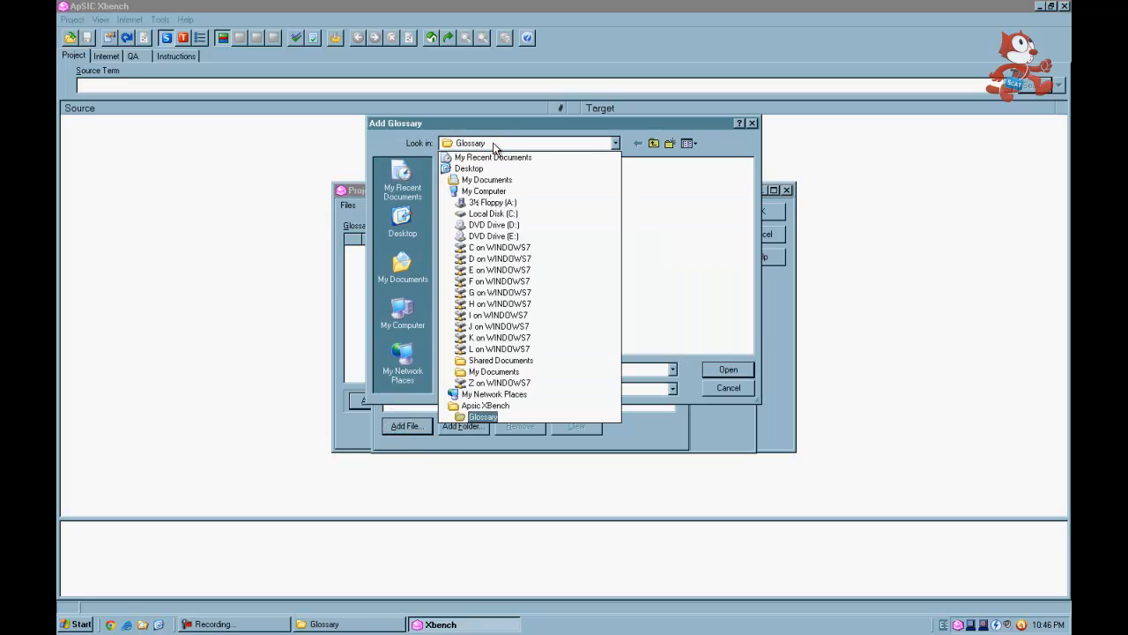
{"action": "left_click", "coordinate": [487, 417]}
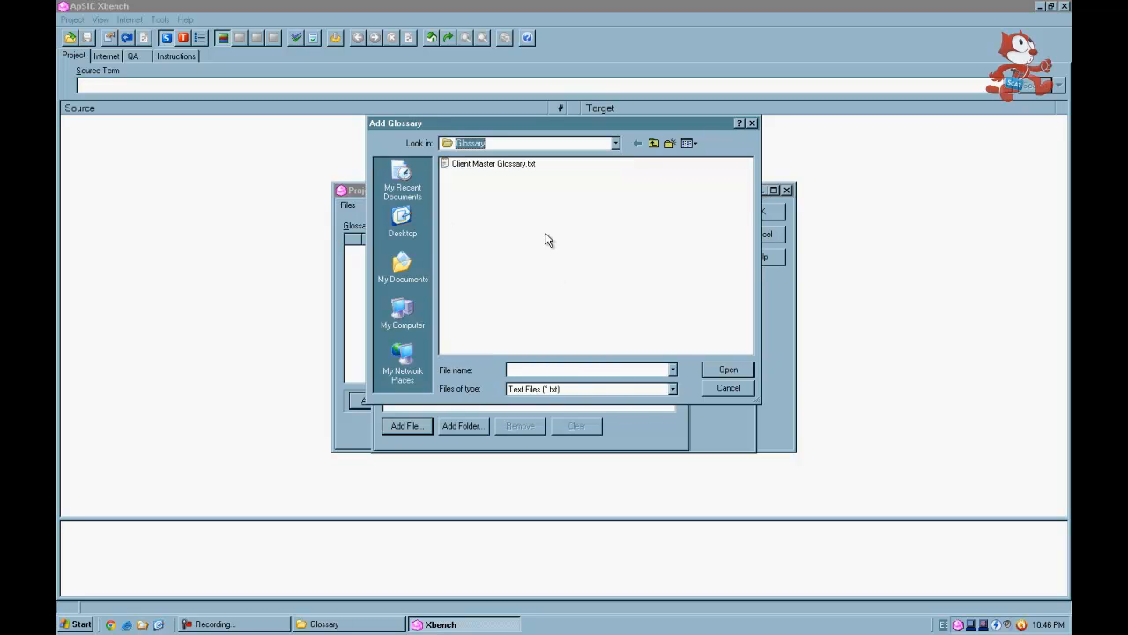
{"action": "double_click", "coordinate": [521, 164]}
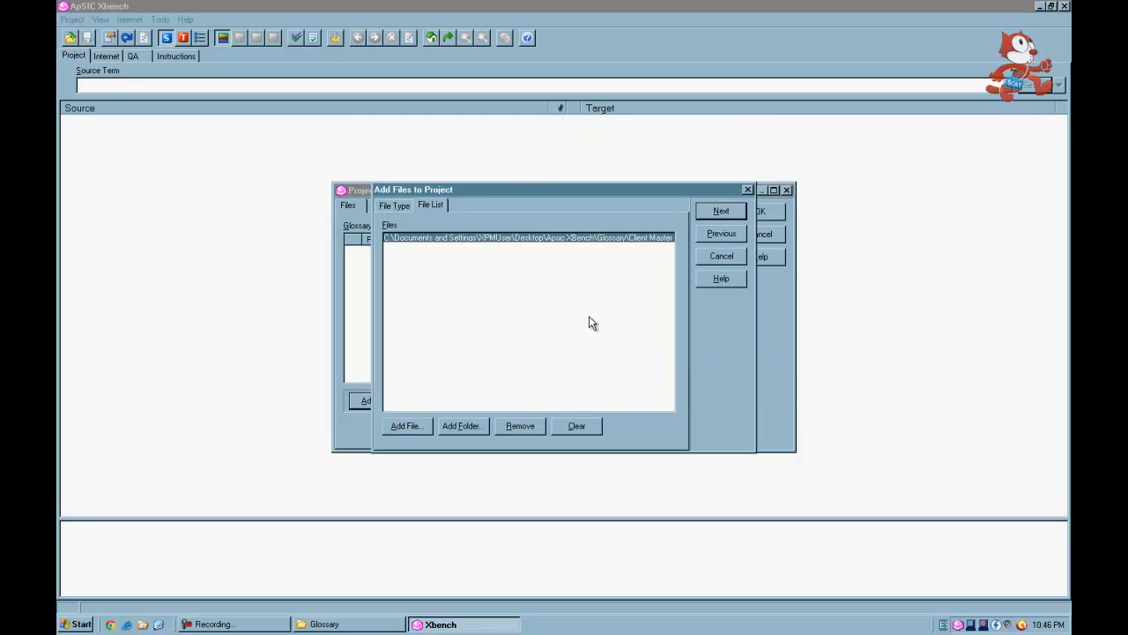
{"action": "left_click", "coordinate": [721, 212]}
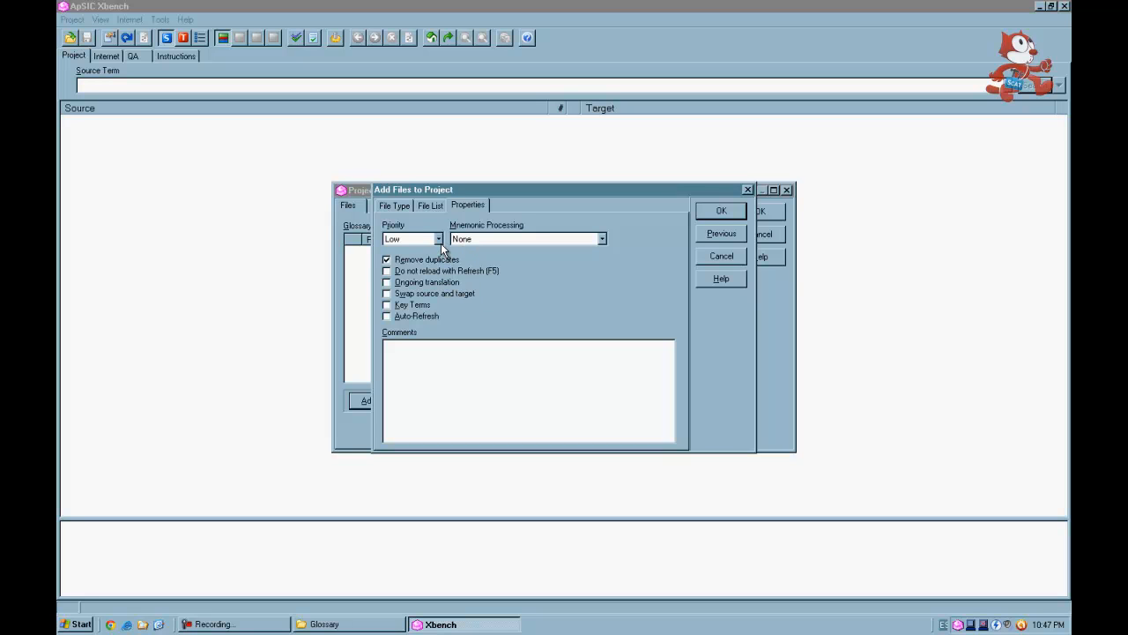
- Set the glossary's properties: turn off Remove duplicates, set priority to High, mark Key Terms, and confirm
{"action": "left_click", "coordinate": [385, 260]}
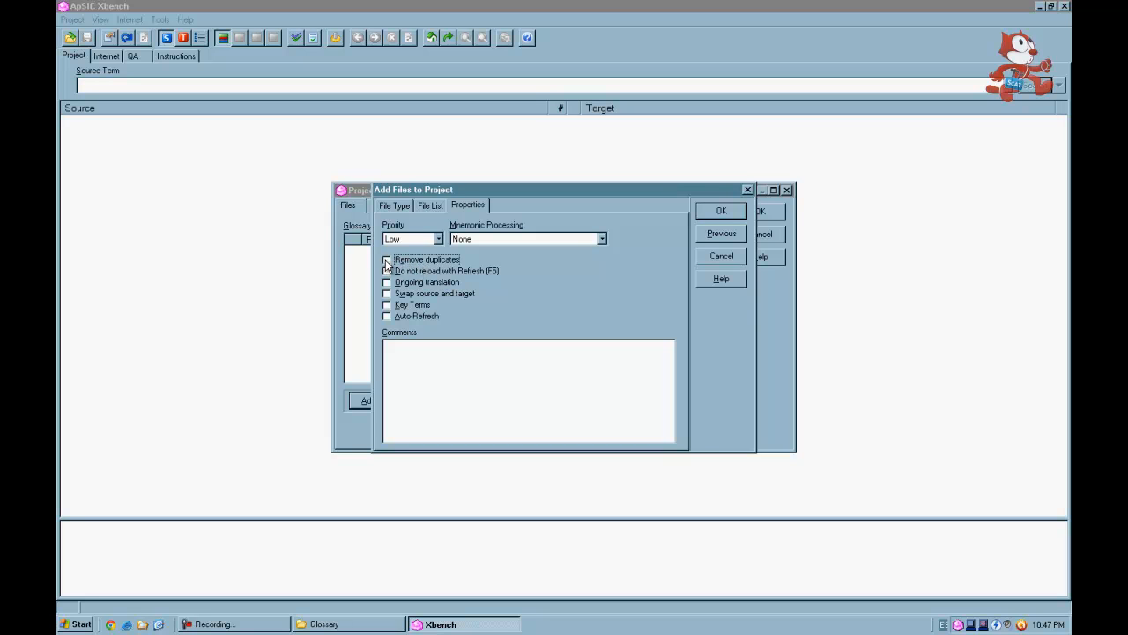
{"action": "left_click", "coordinate": [438, 238]}
{"action": "left_click", "coordinate": [439, 269]}
{"action": "left_click", "coordinate": [424, 307]}
{"action": "left_click", "coordinate": [721, 212]}
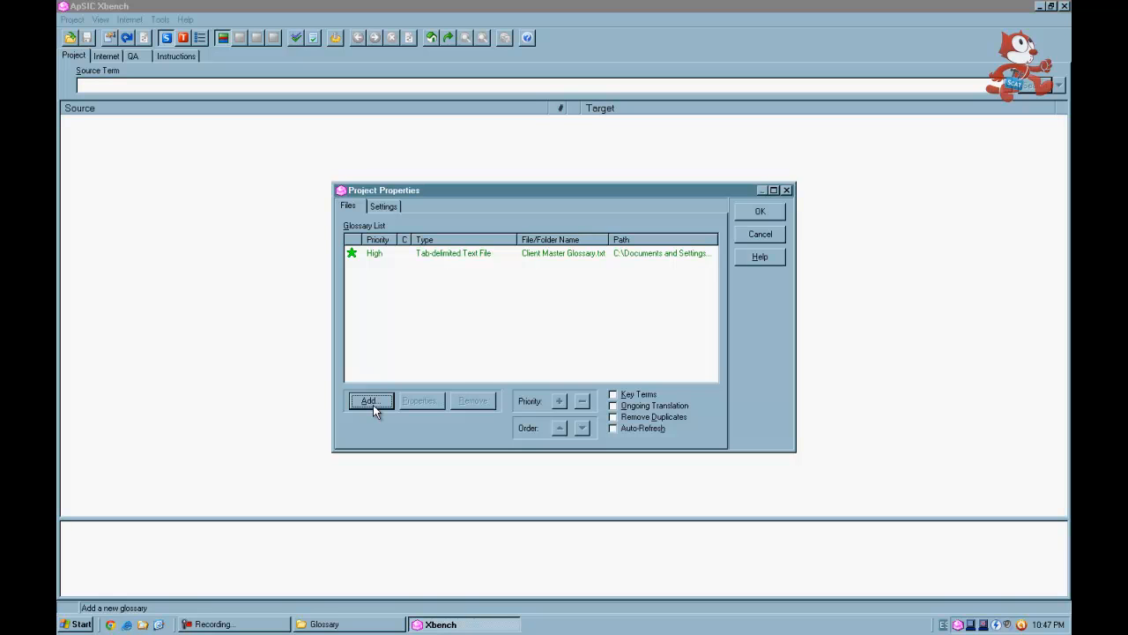
- Start adding another file to the project, choosing Trados TagEditor File as the type
{"action": "left_click", "coordinate": [371, 402]}
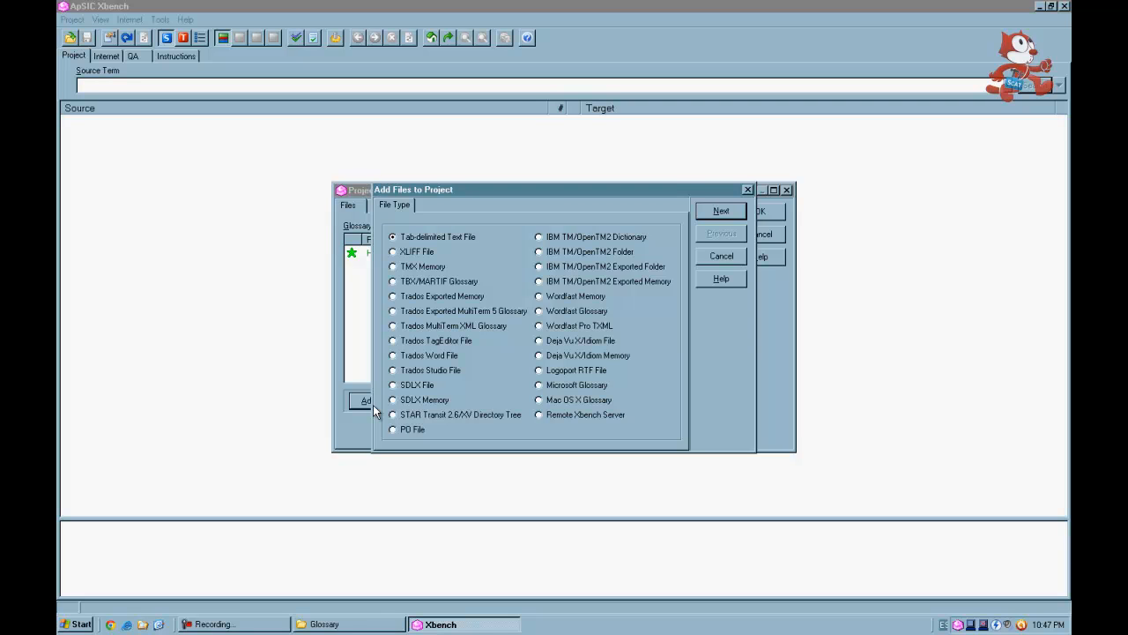
{"action": "left_click", "coordinate": [422, 341]}
{"action": "left_click", "coordinate": [725, 214]}
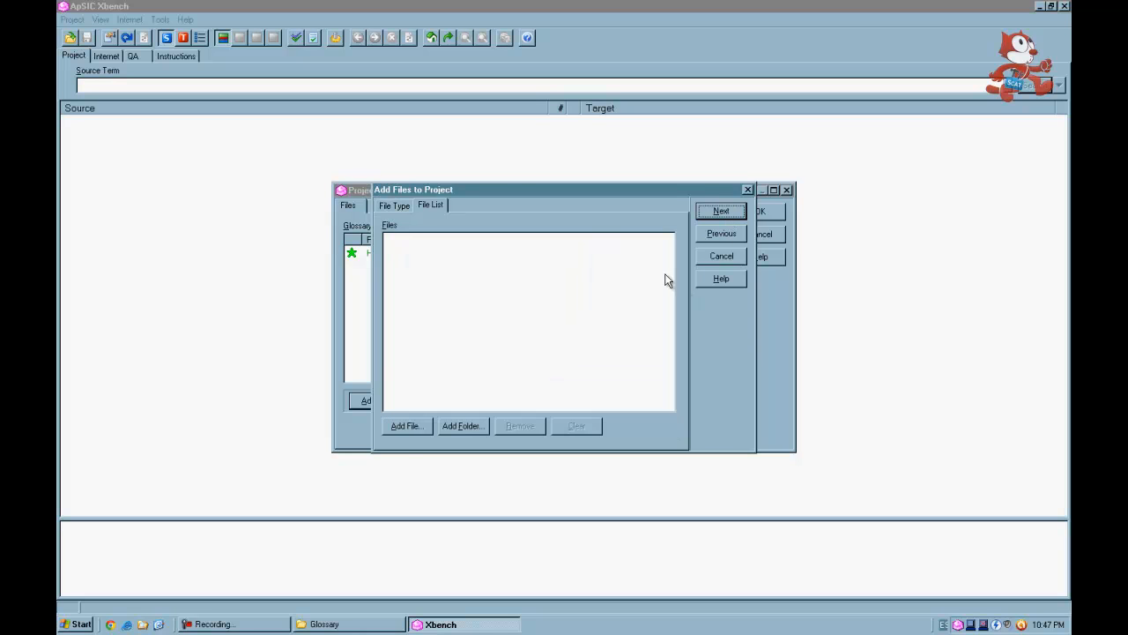
- Add all eight File Translated .ttx files from the Files to QA folder to the project
{"action": "left_click", "coordinate": [406, 427]}
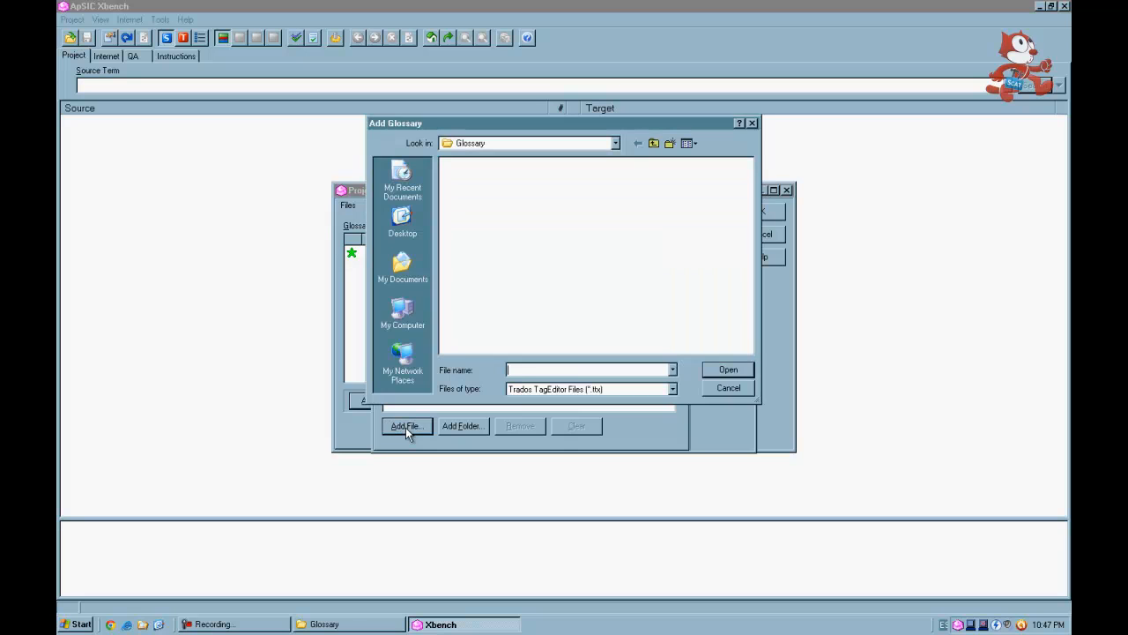
{"action": "left_click", "coordinate": [654, 144]}
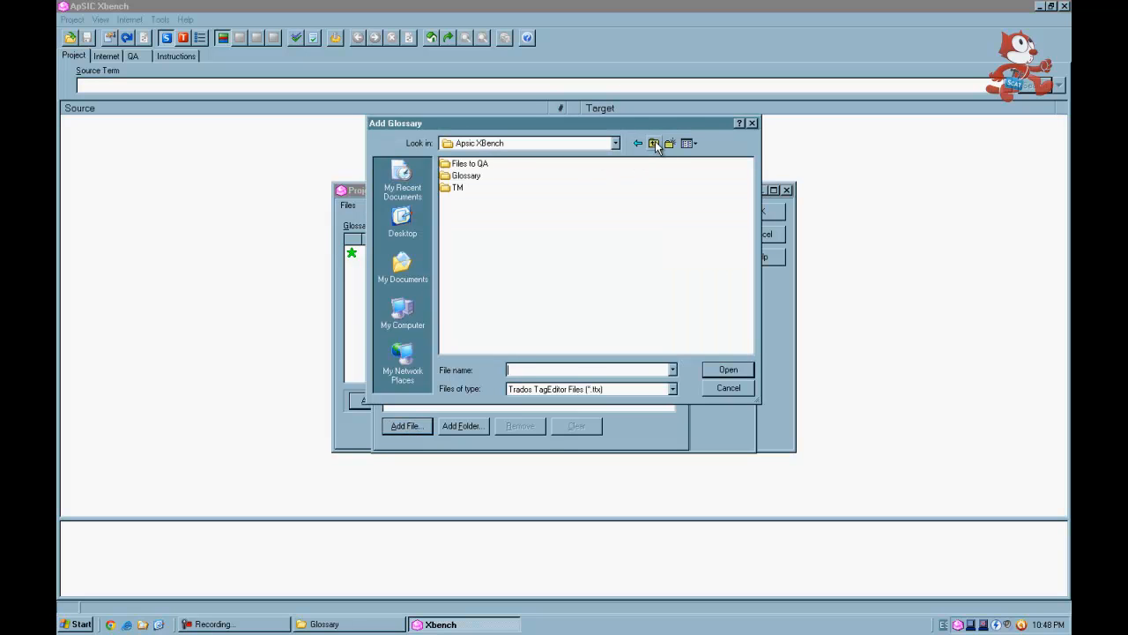
{"action": "double_click", "coordinate": [468, 165]}
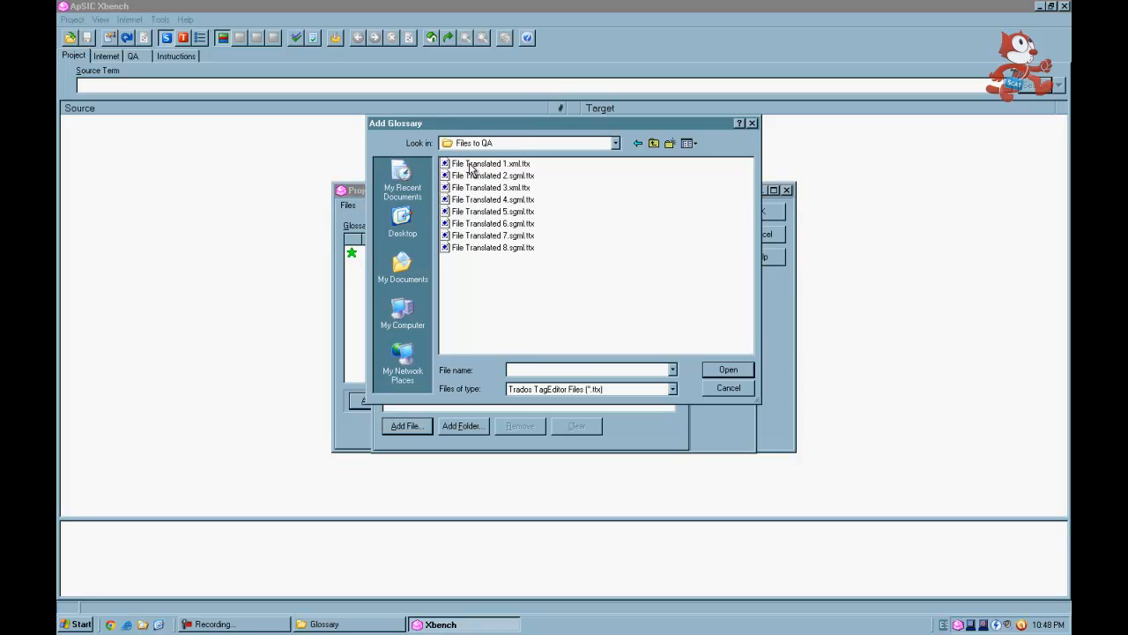
{"action": "left_click", "coordinate": [470, 166]}
{"action": "left_click", "coordinate": [483, 247], "text": "shift"}
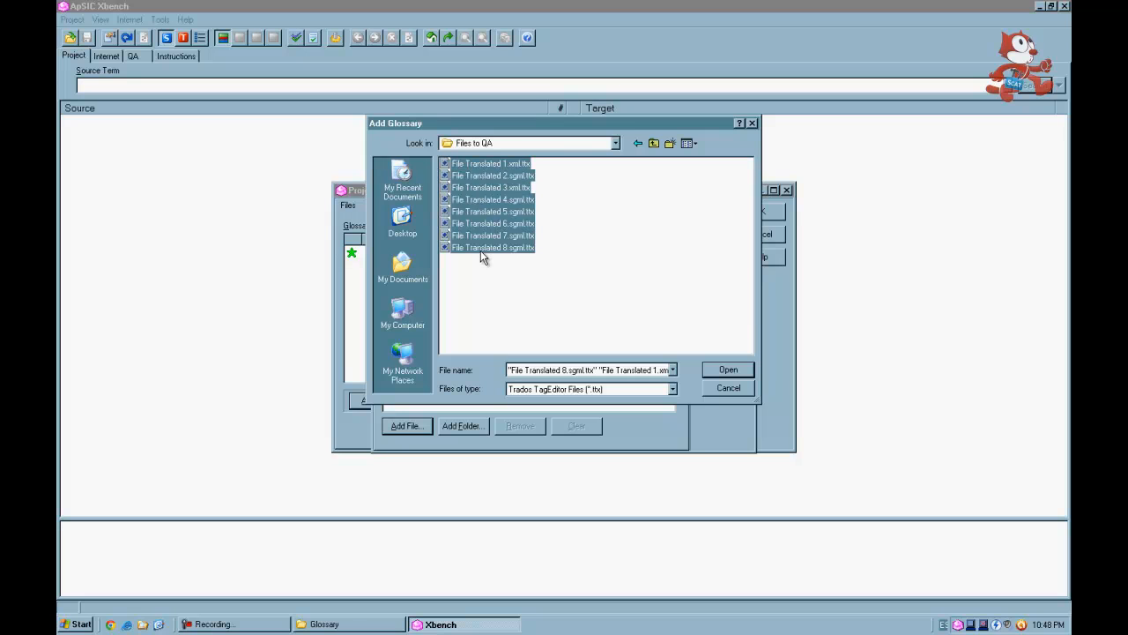
{"action": "left_click", "coordinate": [716, 371]}
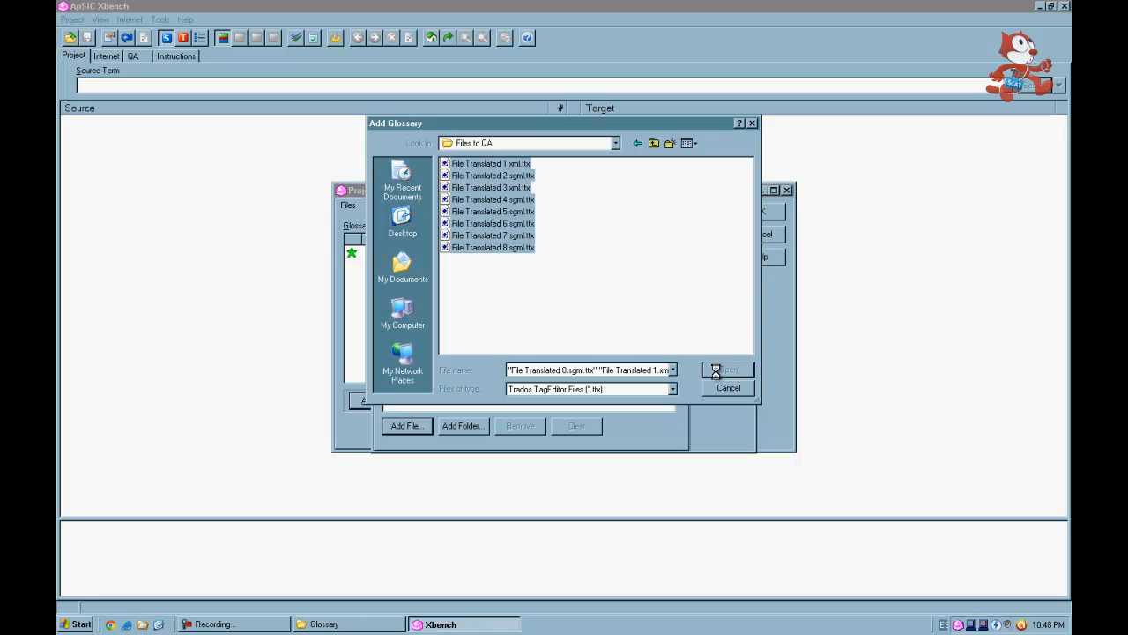
- Accept the default properties for the TagEditor files and close the project properties
{"action": "left_click", "coordinate": [721, 212]}
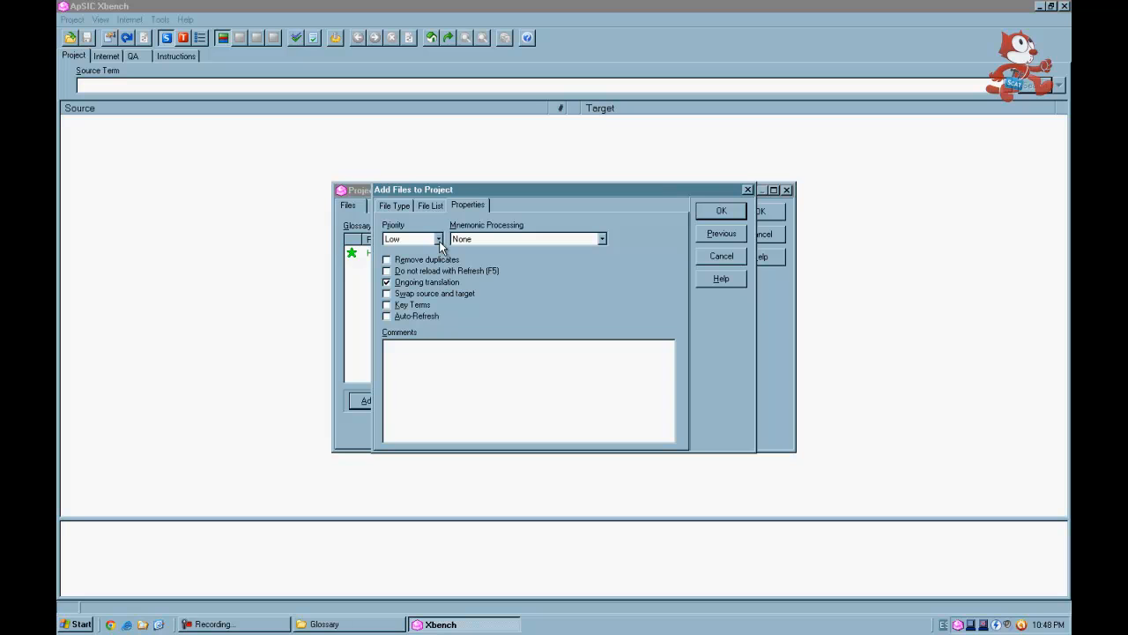
{"action": "left_click", "coordinate": [723, 211]}
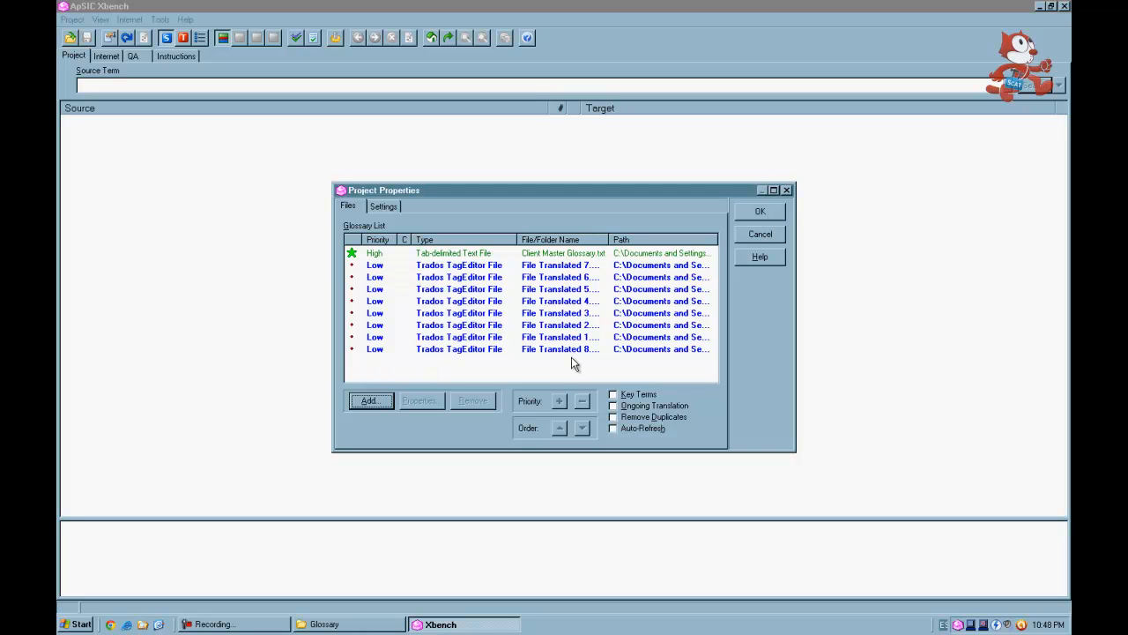
{"action": "left_click", "coordinate": [760, 213]}
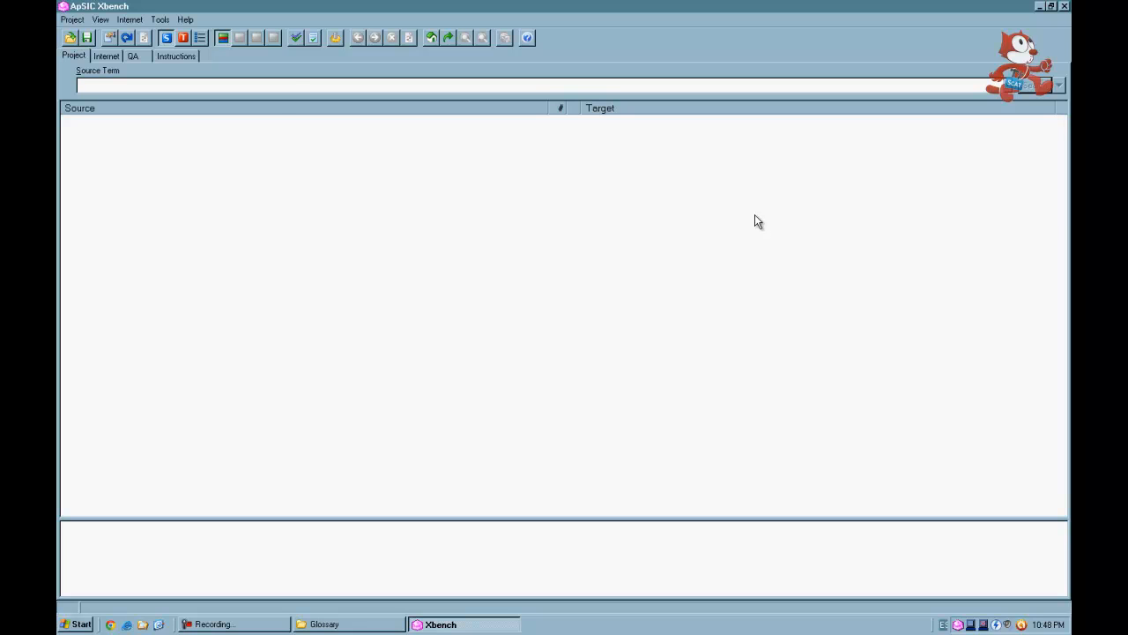
- Run Check Ongoing Translation with only the Content check group enabled, turning off Basic and Checklists
{"action": "left_click", "coordinate": [133, 57]}
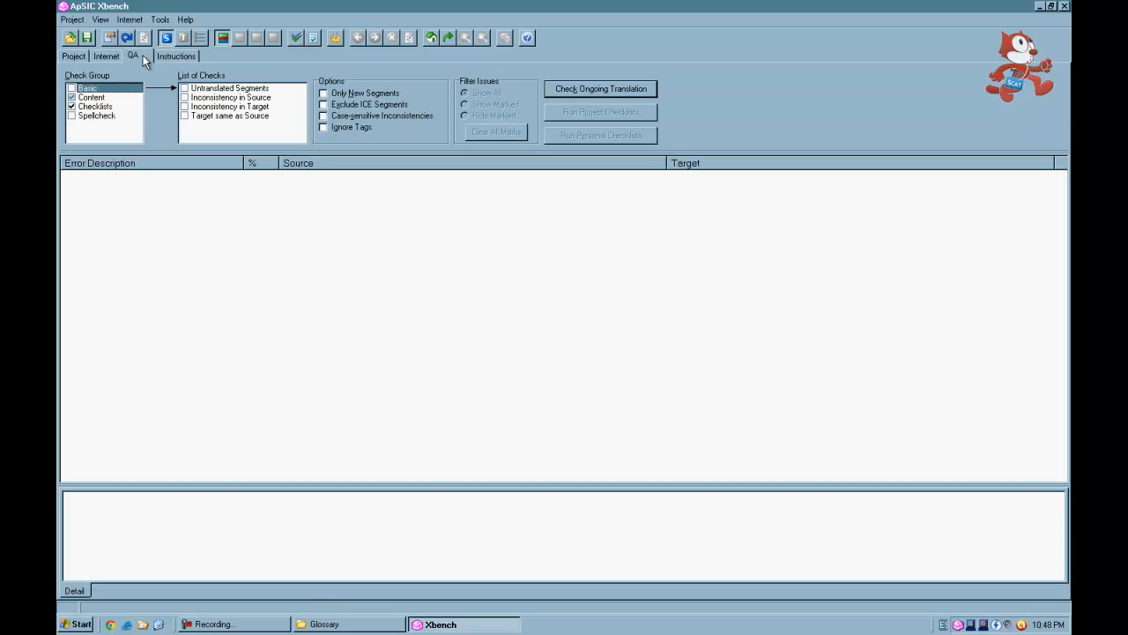
{"action": "left_click", "coordinate": [72, 97]}
{"action": "left_click", "coordinate": [72, 107]}
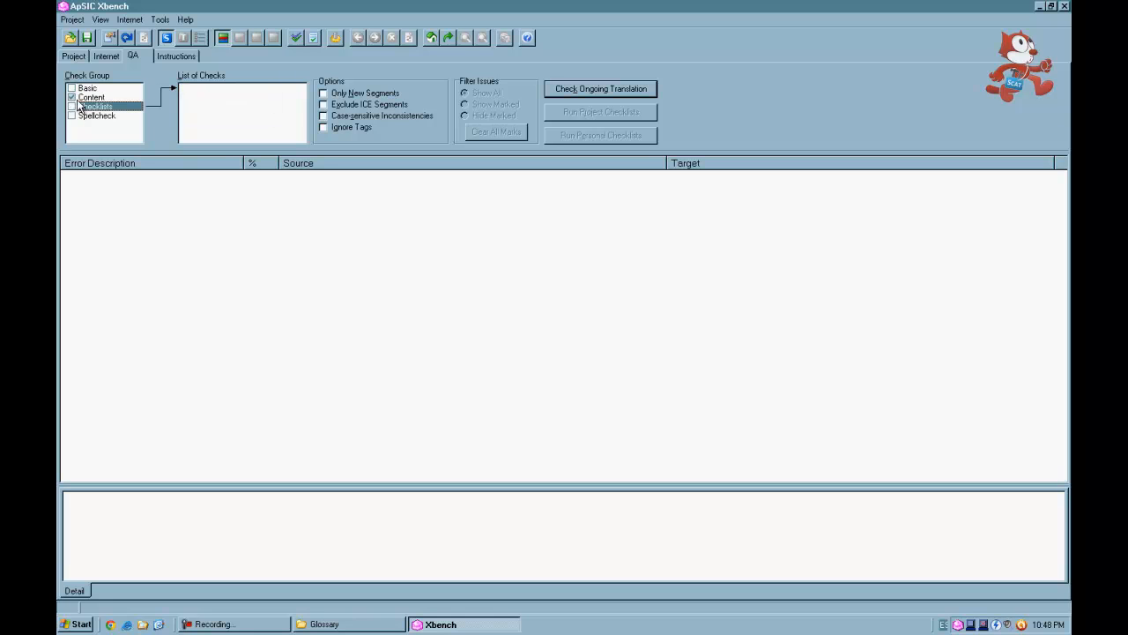
{"action": "left_click", "coordinate": [90, 98]}
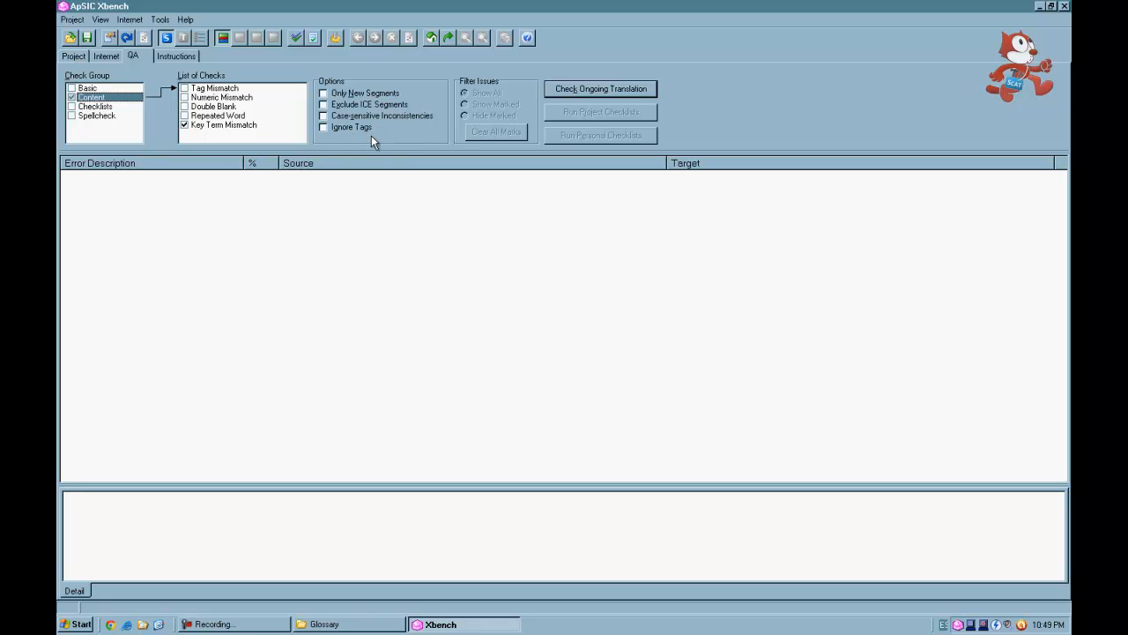
{"action": "left_click", "coordinate": [623, 95]}
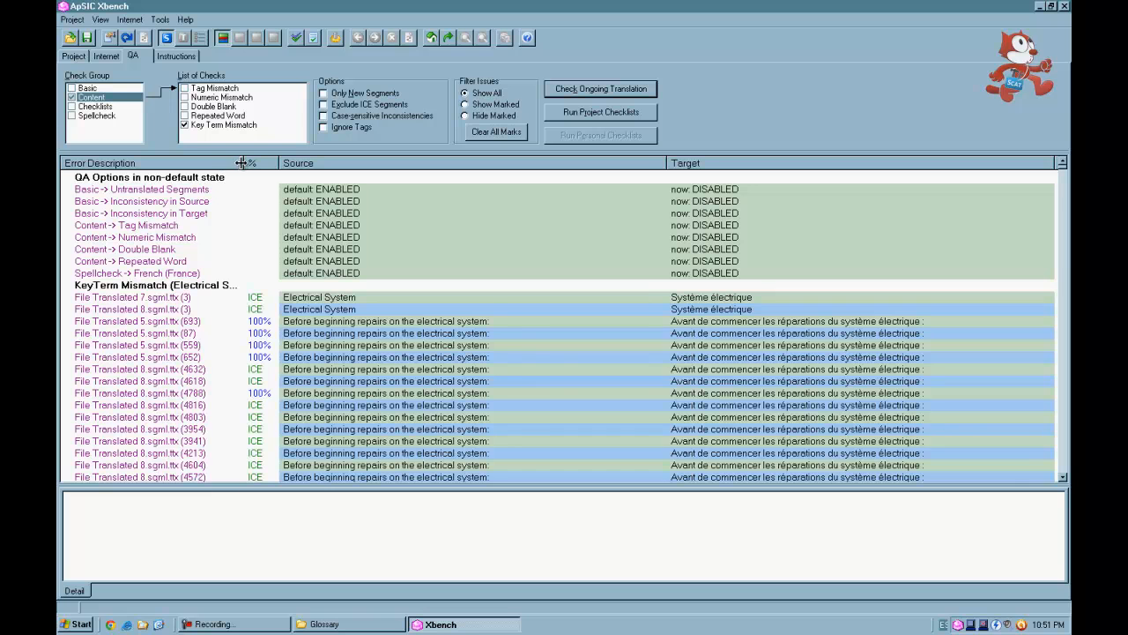
- Widen the percentage column and browse through the Key Term Mismatch results and their details
{"action": "left_click_drag", "start_coordinate": [243, 162], "coordinate": [320, 163]}
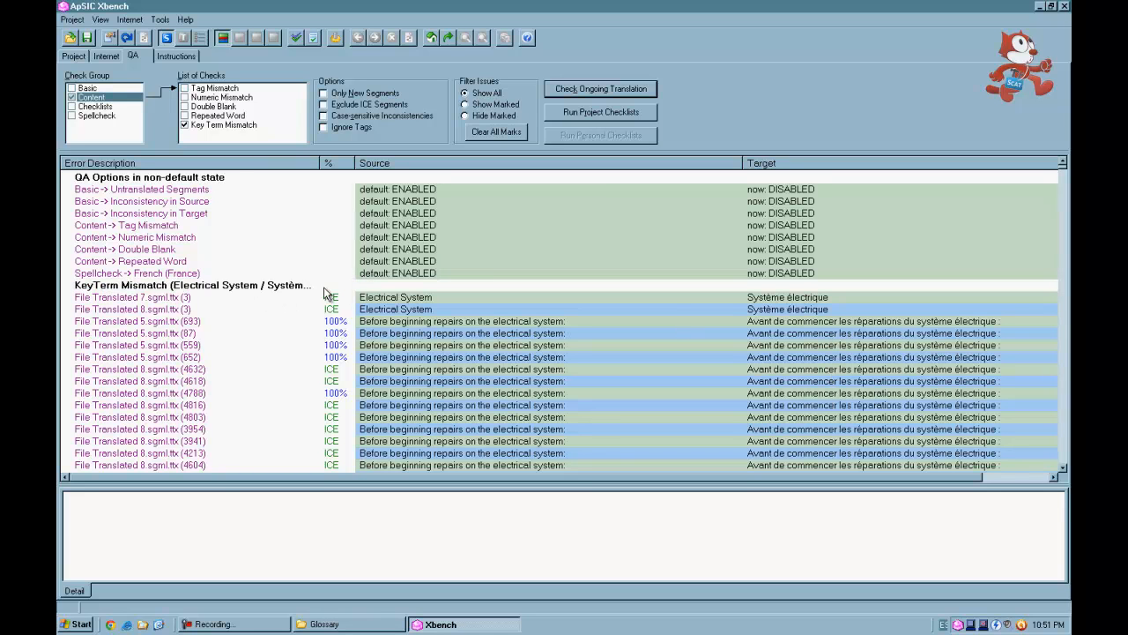
{"action": "left_click", "coordinate": [302, 321]}
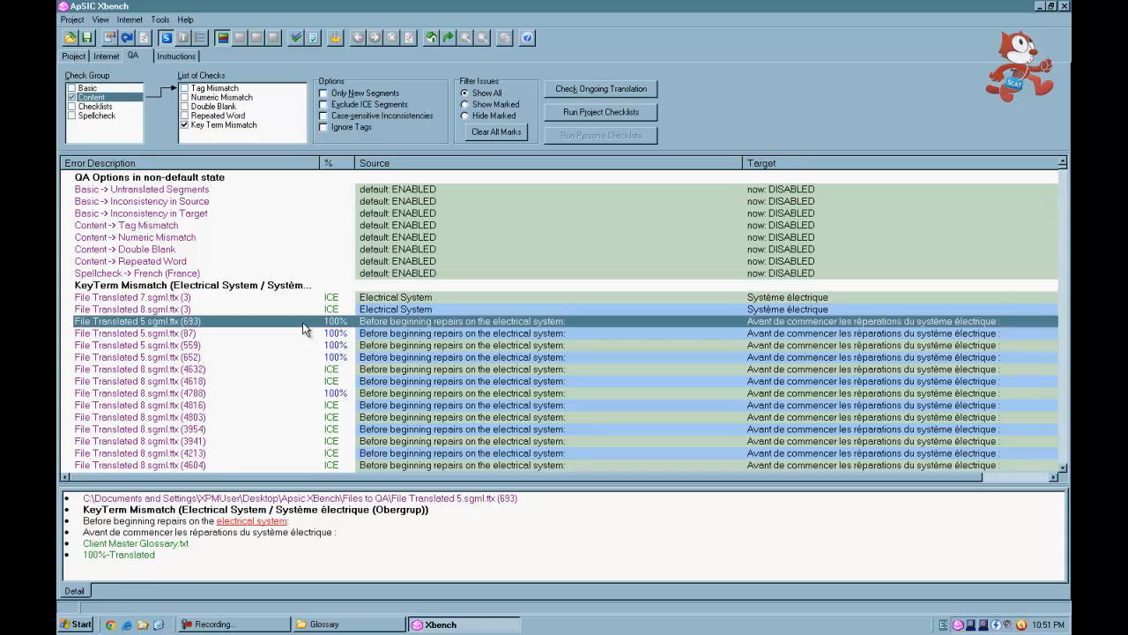
{"action": "scroll", "coordinate": [302, 322], "scroll_direction": "down", "scroll_amount": 6}
{"action": "scroll", "coordinate": [302, 321], "scroll_direction": "down", "scroll_amount": 20}
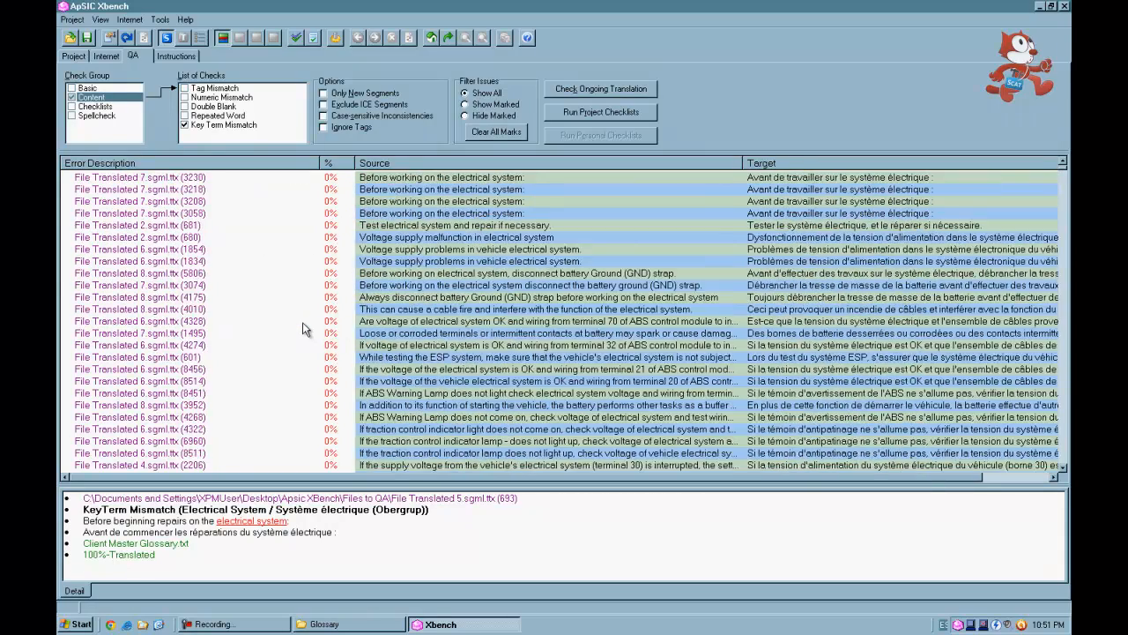
{"action": "scroll", "coordinate": [302, 321], "scroll_direction": "up", "scroll_amount": 5}
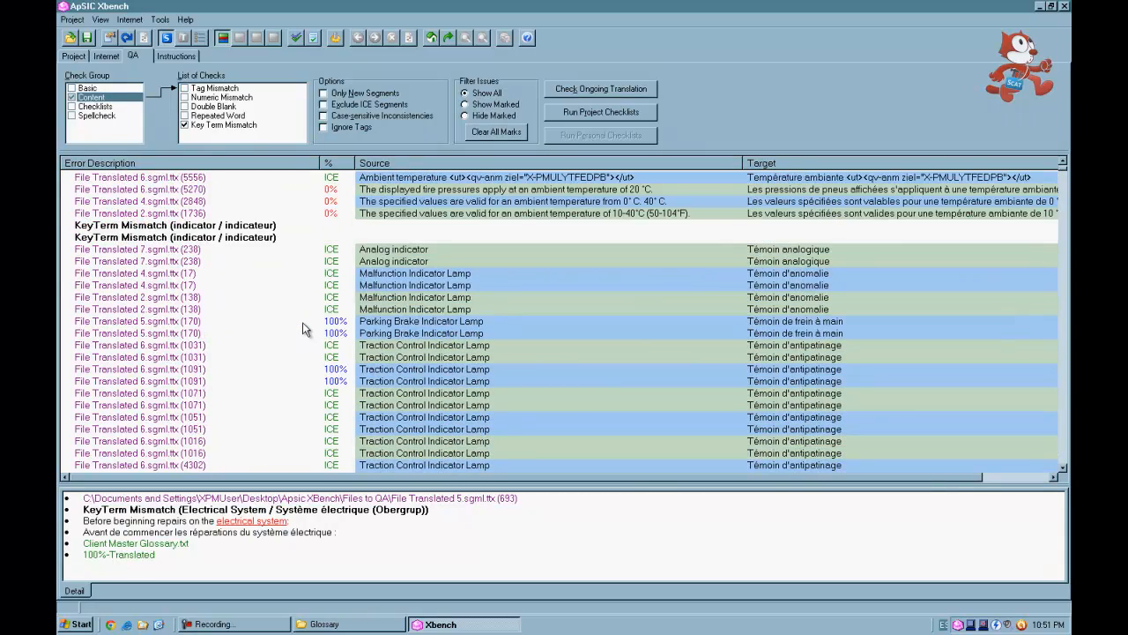
{"action": "left_click", "coordinate": [275, 243]}
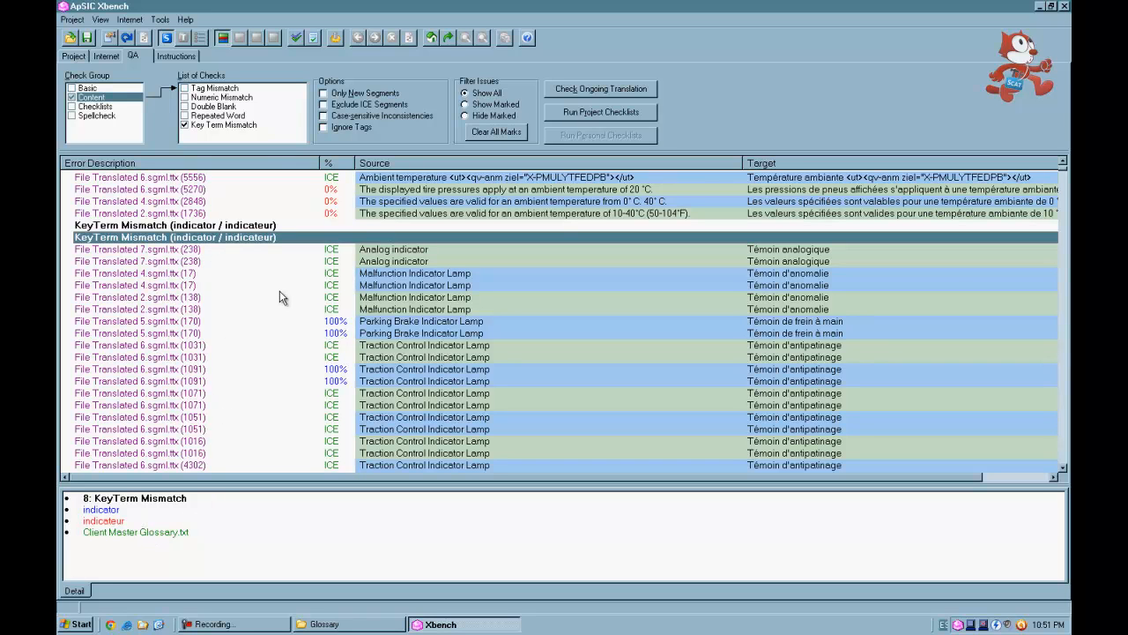
{"action": "left_click", "coordinate": [819, 250]}
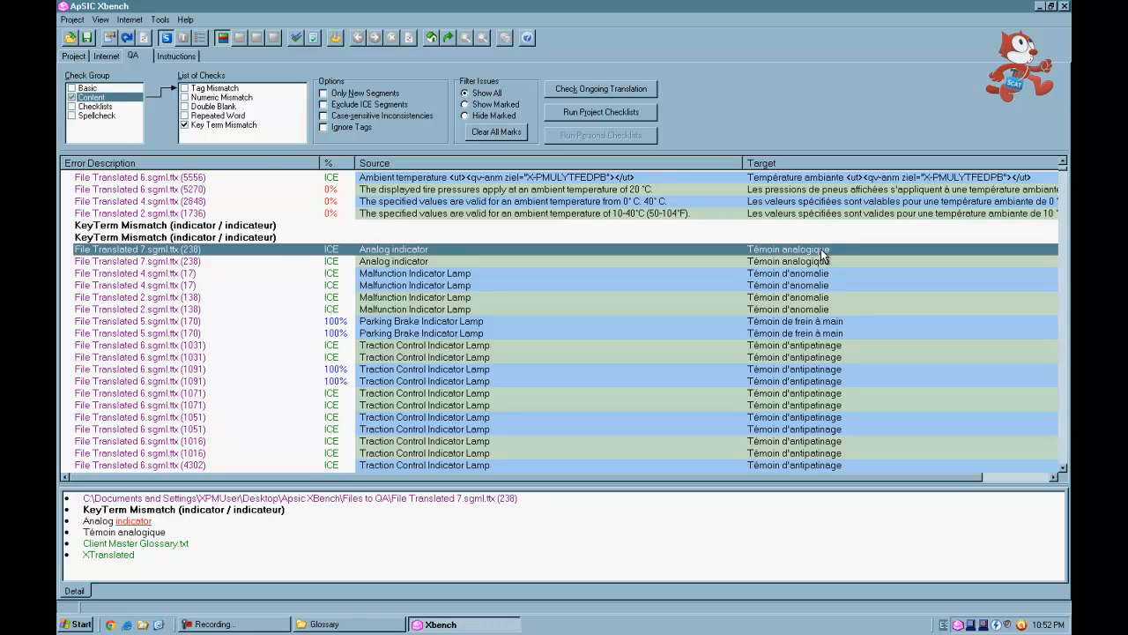
{"action": "scroll", "coordinate": [821, 255], "scroll_direction": "down", "scroll_amount": 8}
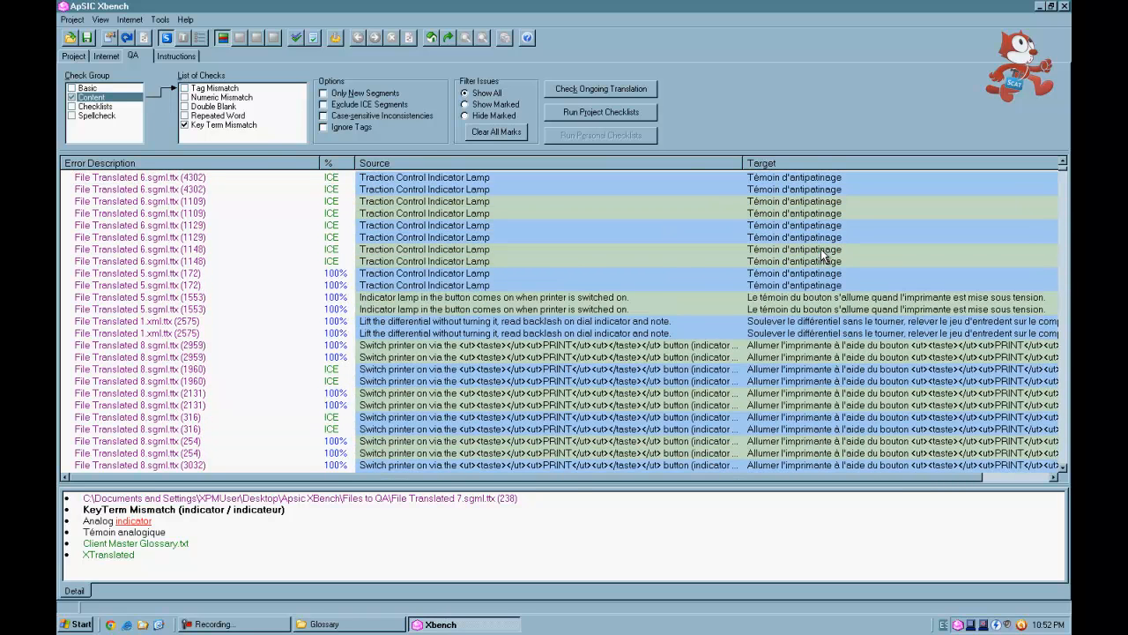
{"action": "scroll", "coordinate": [822, 254], "scroll_direction": "down", "scroll_amount": 8}
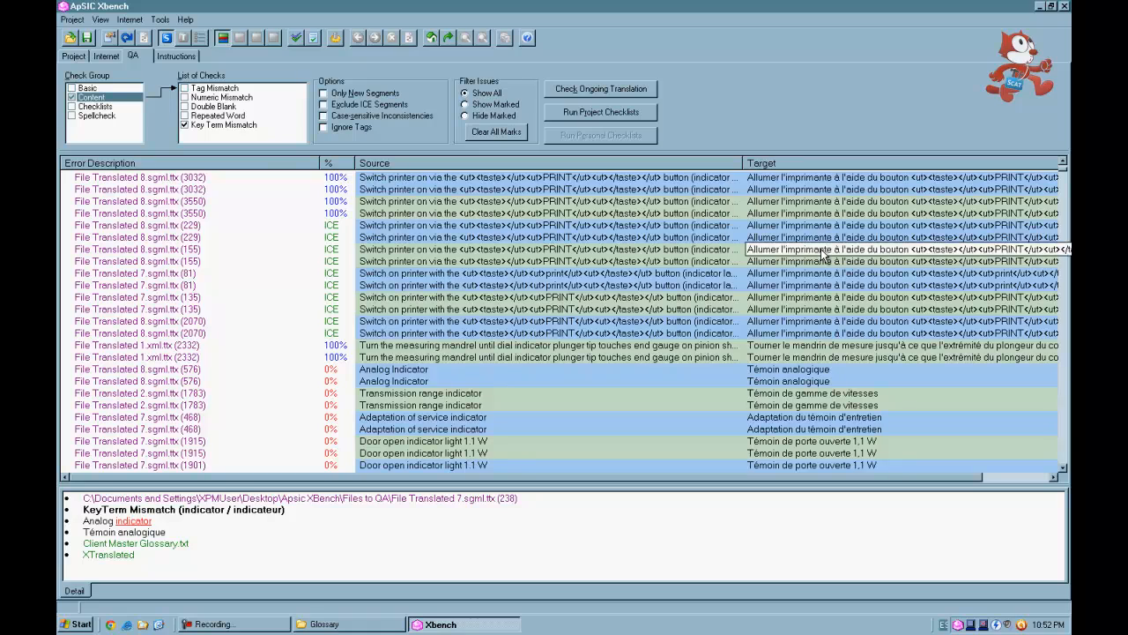
{"action": "scroll", "coordinate": [821, 255], "scroll_direction": "down", "scroll_amount": 20}
{"action": "scroll", "coordinate": [821, 254], "scroll_direction": "down", "scroll_amount": 20}
{"action": "scroll", "coordinate": [821, 255], "scroll_direction": "down", "scroll_amount": 20}
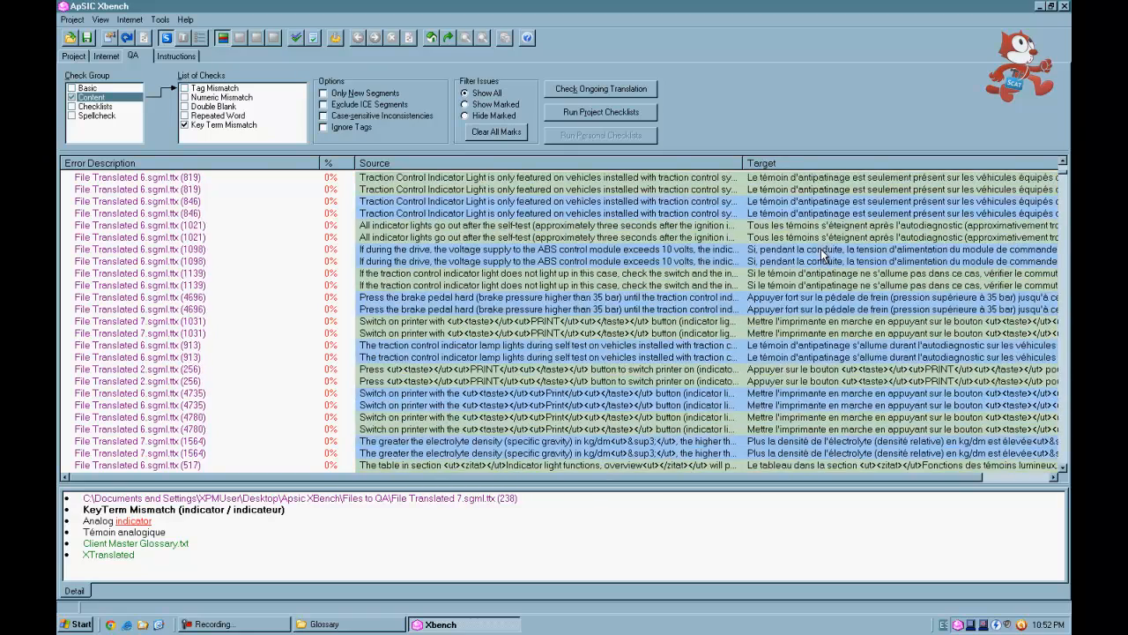
{"action": "scroll", "coordinate": [822, 255], "scroll_direction": "down", "scroll_amount": 15}
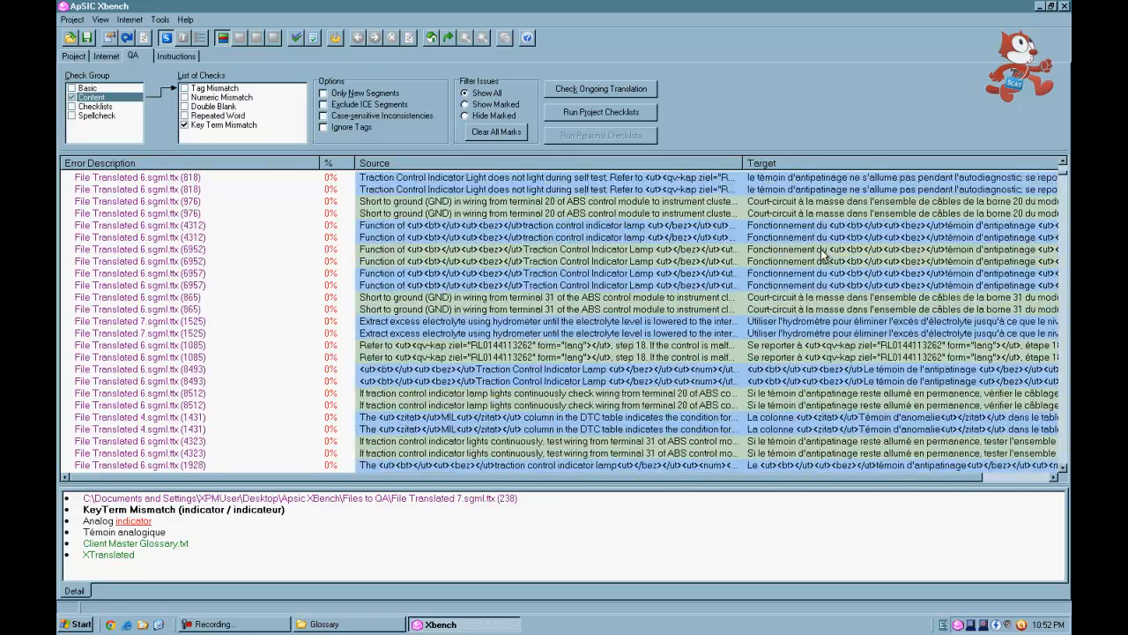
{"action": "scroll", "coordinate": [822, 254], "scroll_direction": "down", "scroll_amount": 20}
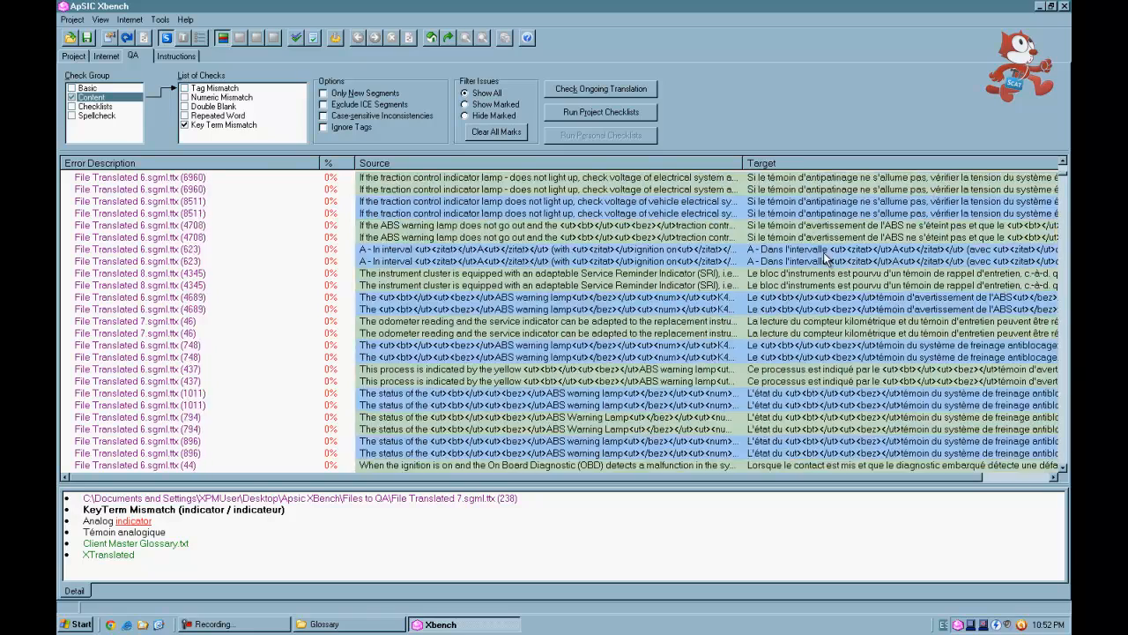
{"action": "scroll", "coordinate": [824, 255], "scroll_direction": "down", "scroll_amount": 20}
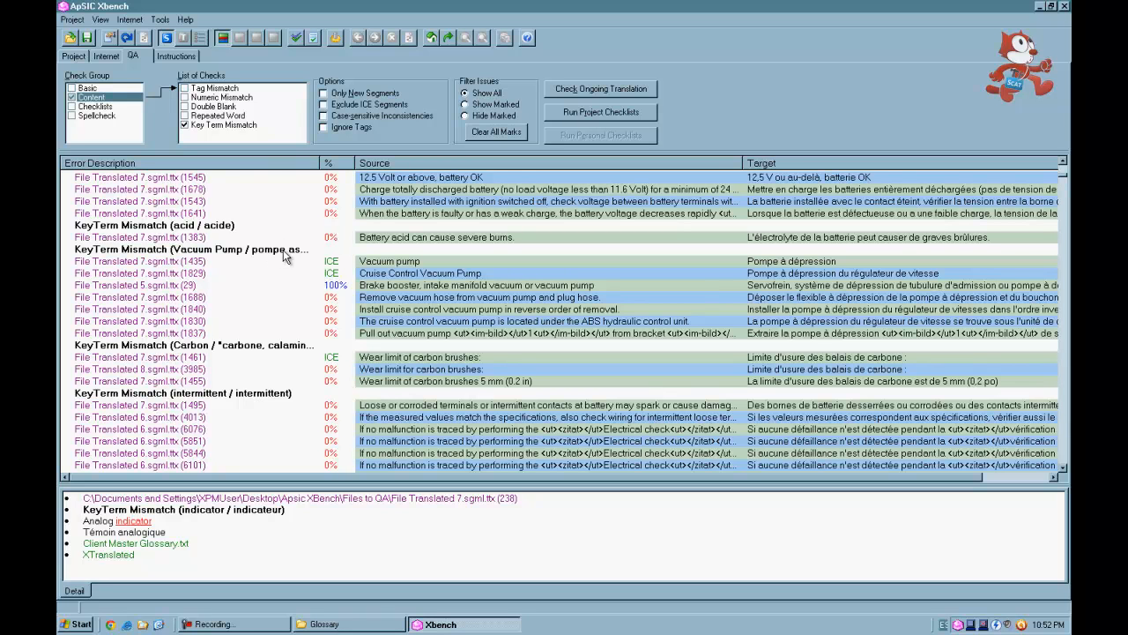
- Examine each entry under the Vacuum Pump / pompe aspirante key term mismatch and its details
{"action": "left_click", "coordinate": [282, 250]}
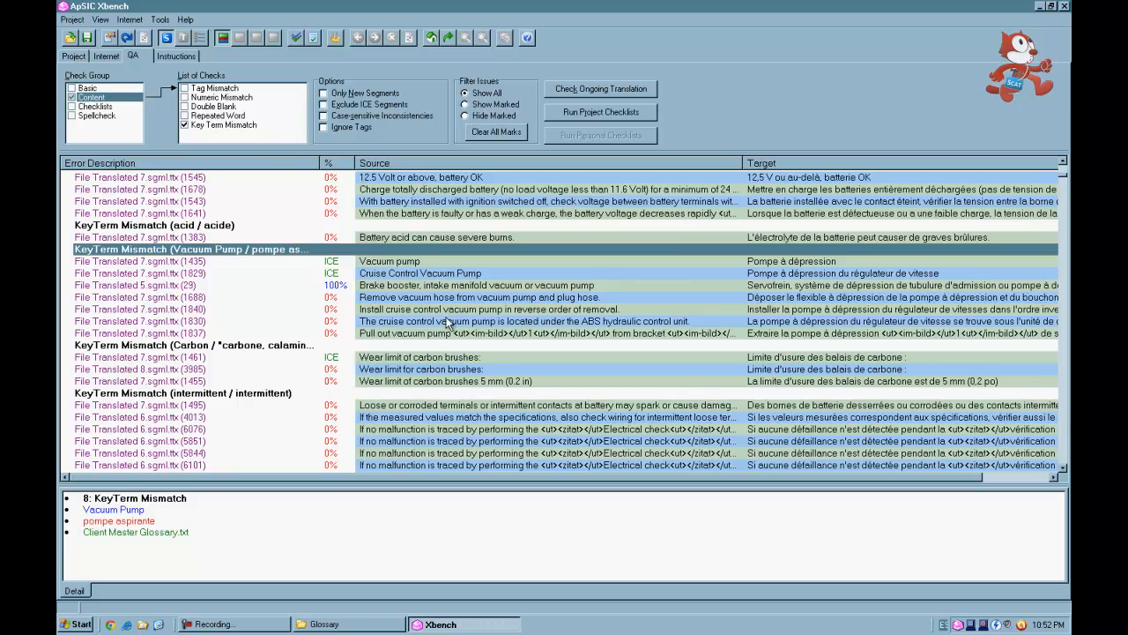
{"action": "left_click", "coordinate": [785, 264]}
{"action": "left_click", "coordinate": [783, 276]}
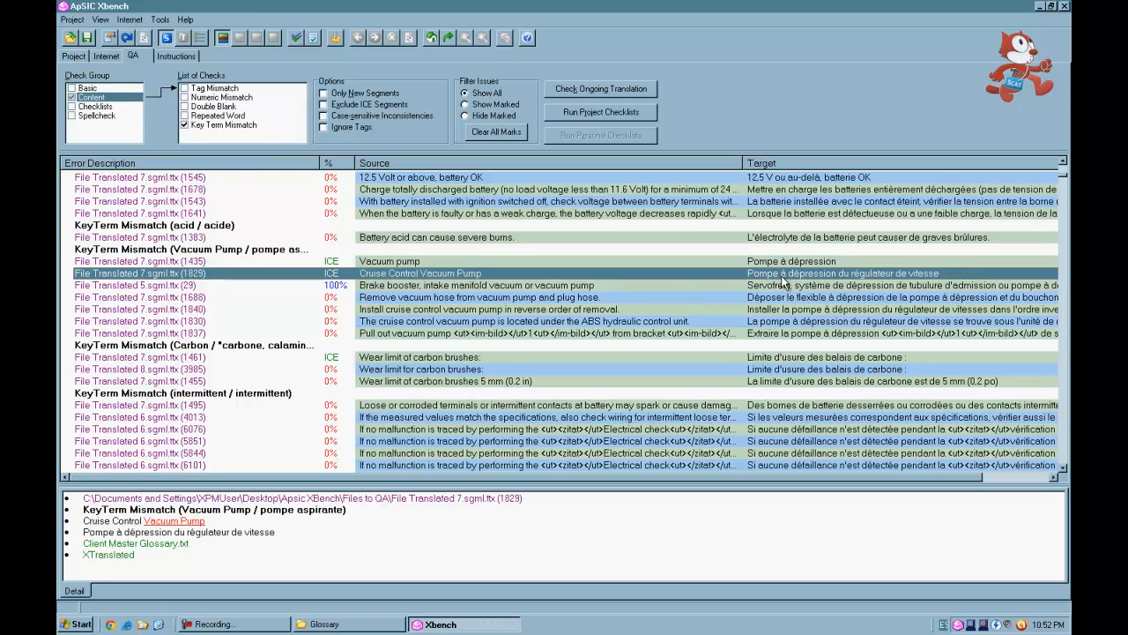
{"action": "left_click", "coordinate": [785, 266]}
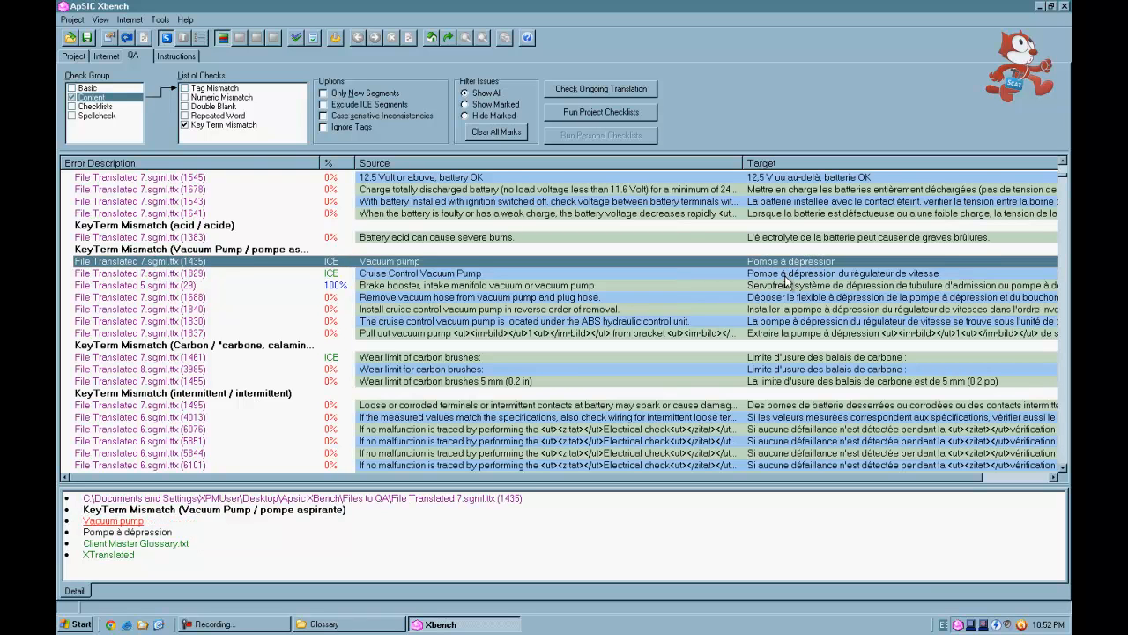
{"action": "left_click", "coordinate": [786, 275]}
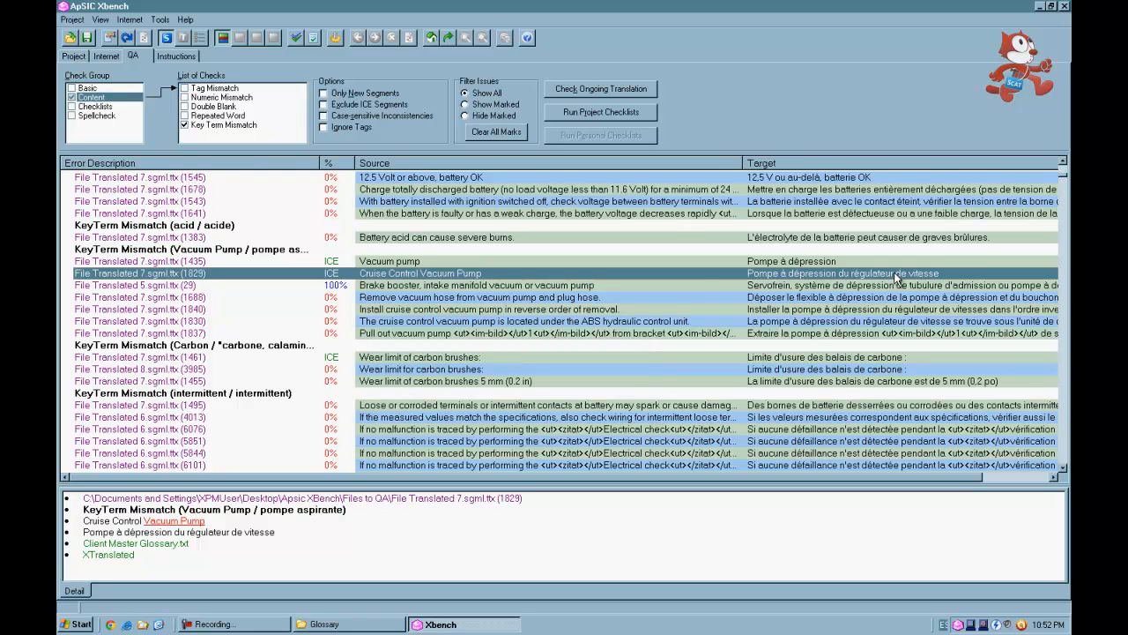
{"action": "left_click", "coordinate": [831, 261]}
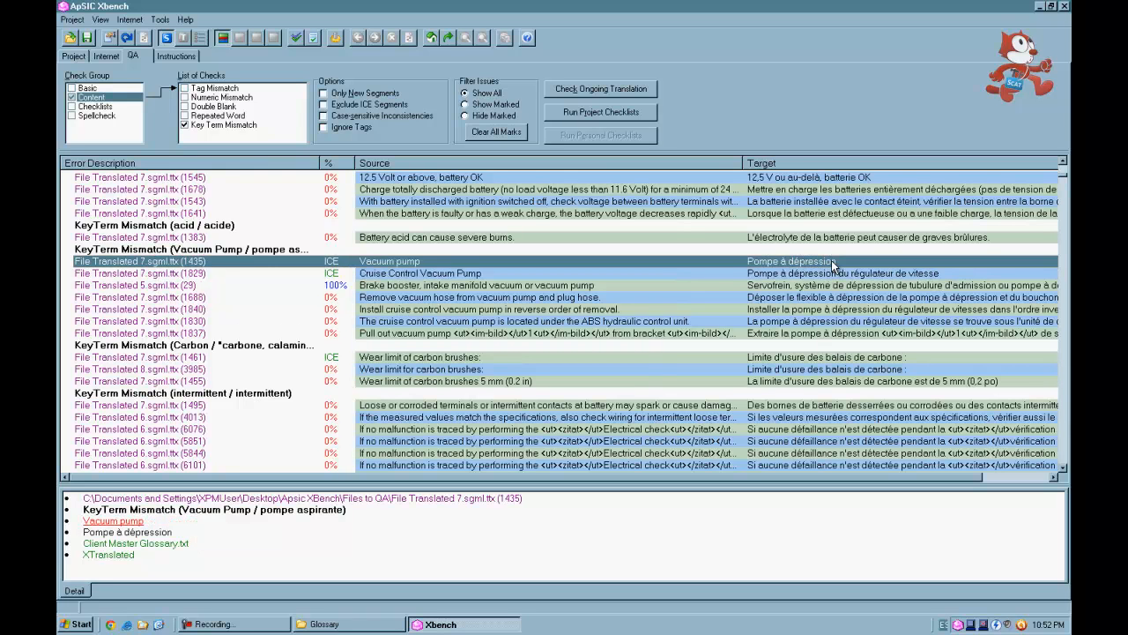
{"action": "left_click", "coordinate": [831, 276]}
{"action": "left_click", "coordinate": [831, 286]}
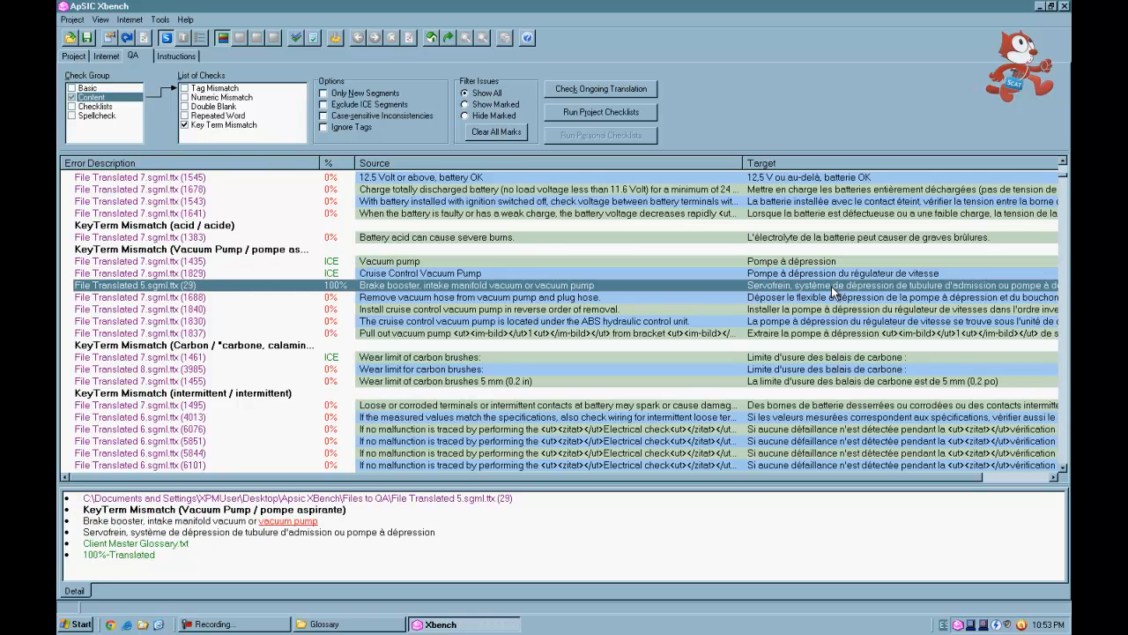
{"action": "left_click", "coordinate": [832, 300]}
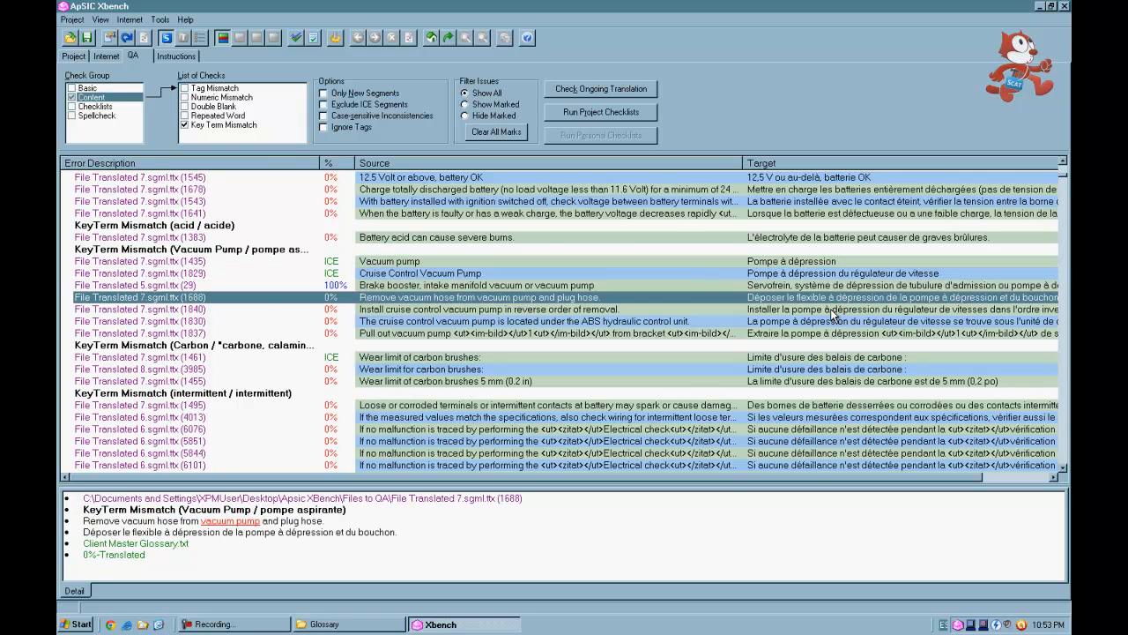
{"action": "left_click", "coordinate": [832, 309]}
{"action": "left_click", "coordinate": [825, 263]}
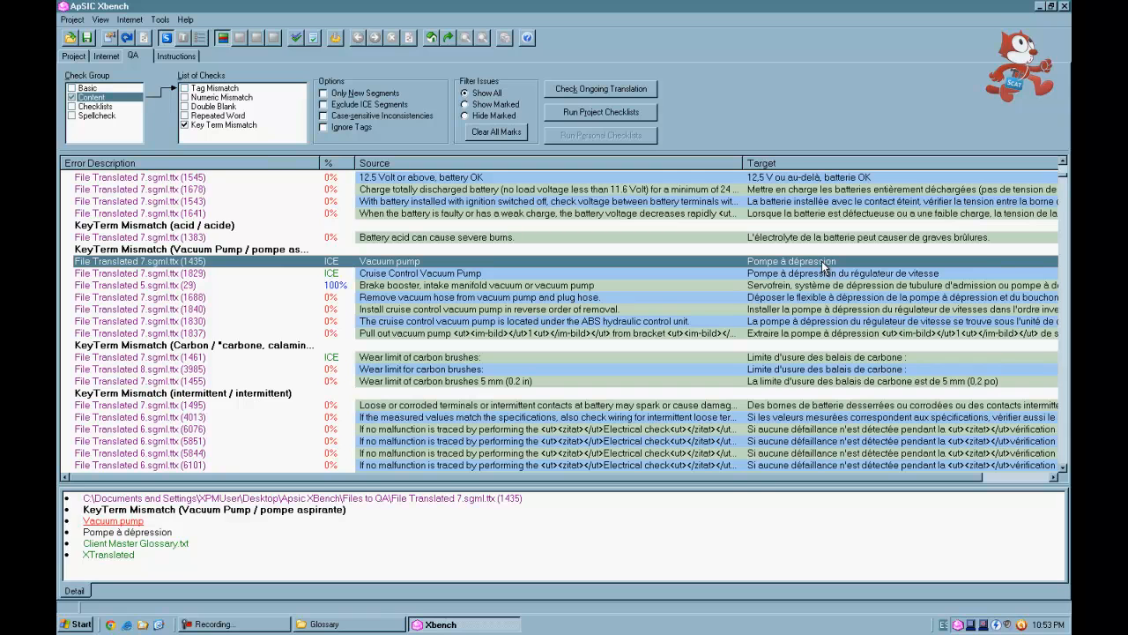
- Open the source file of the Vacuum pump segment for editing in TagEditor
{"action": "right_click", "coordinate": [824, 265]}
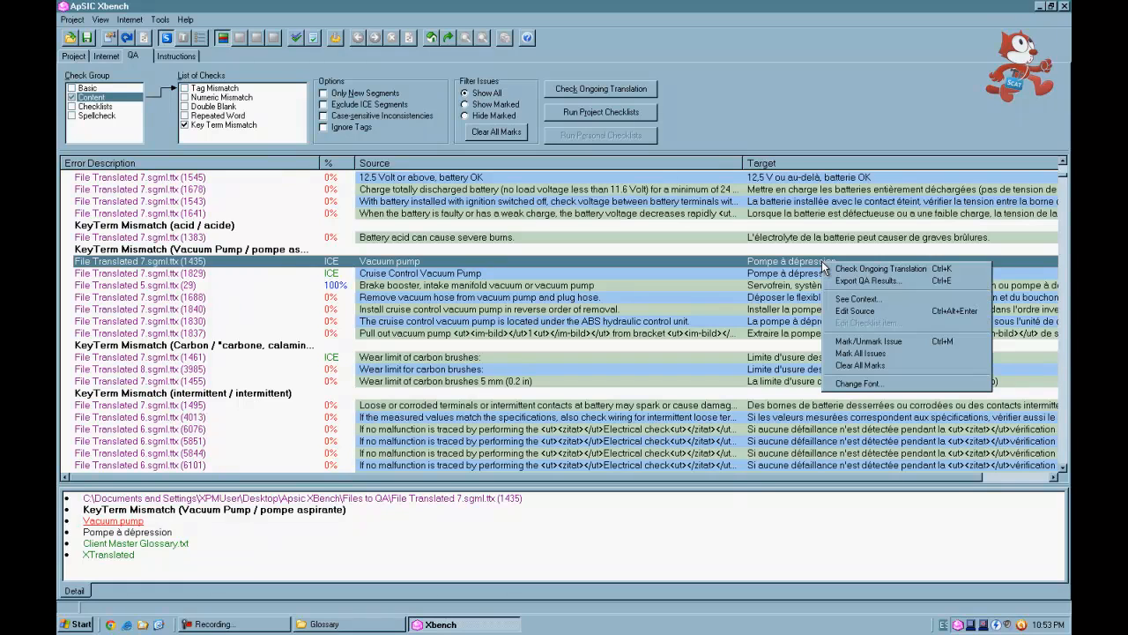
{"action": "left_click", "coordinate": [886, 311]}
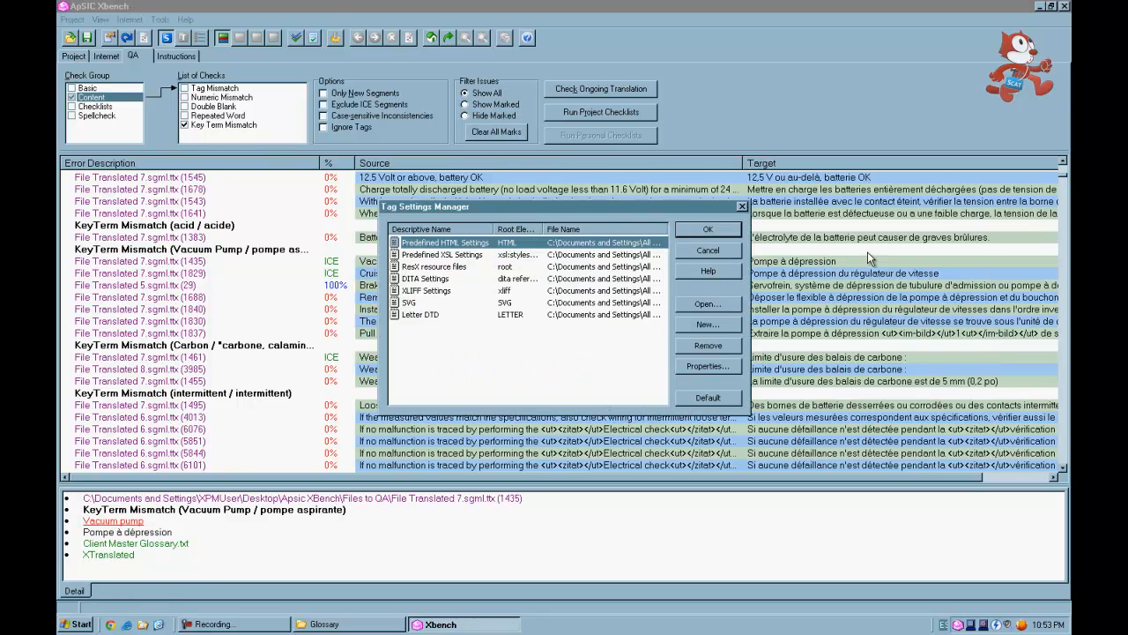
{"action": "left_click", "coordinate": [708, 231]}
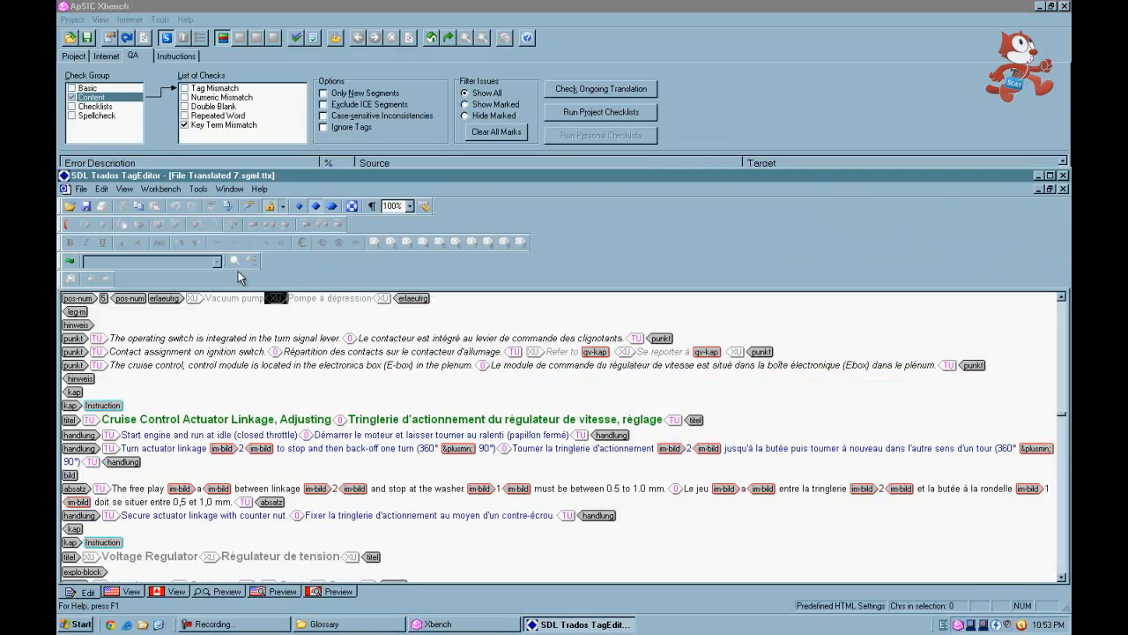
{"action": "left_click", "coordinate": [300, 299]}
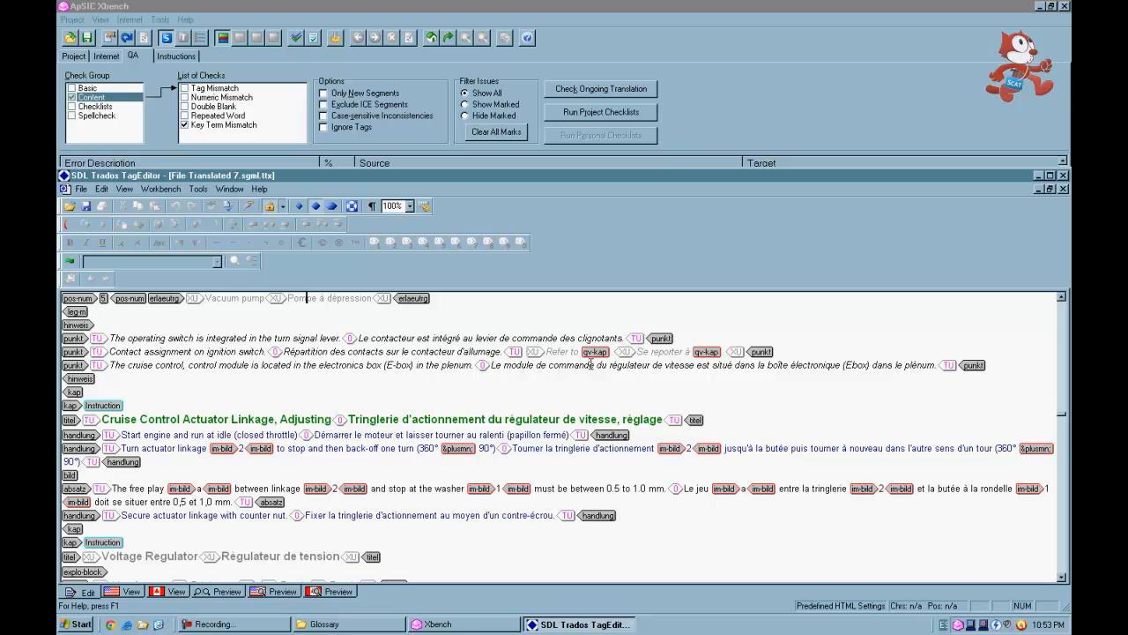
{"action": "key", "text": "ctrl+Right"}
{"action": "left_click", "coordinate": [900, 68]}
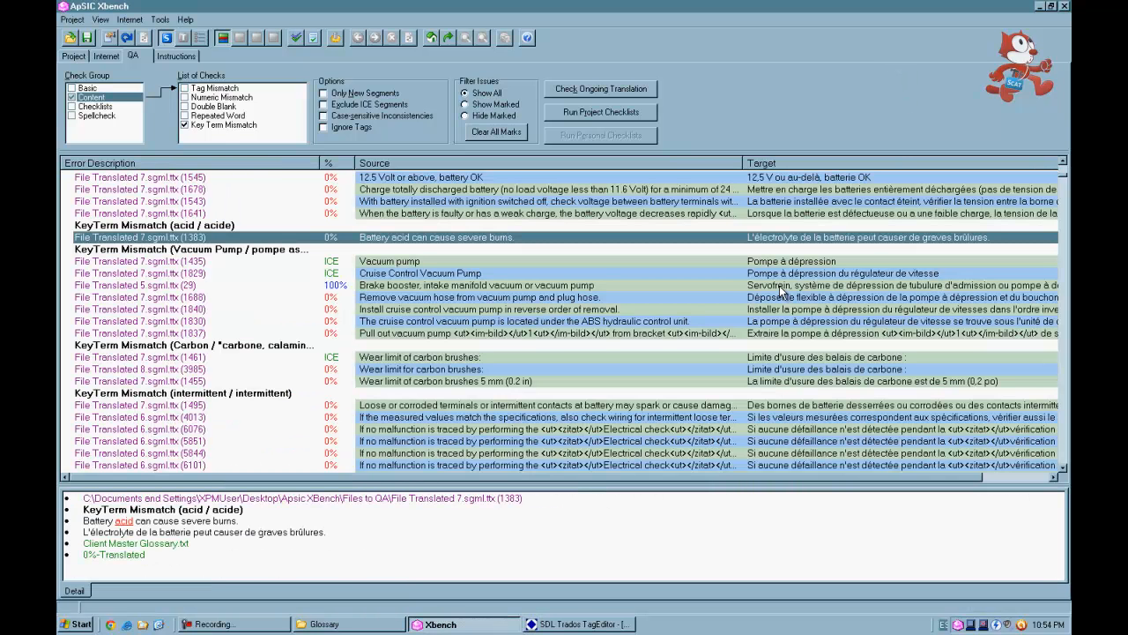
- Open the source file of the cruise control vacuum pump under the ABS unit entry in TagEditor
{"action": "left_click", "coordinate": [780, 323]}
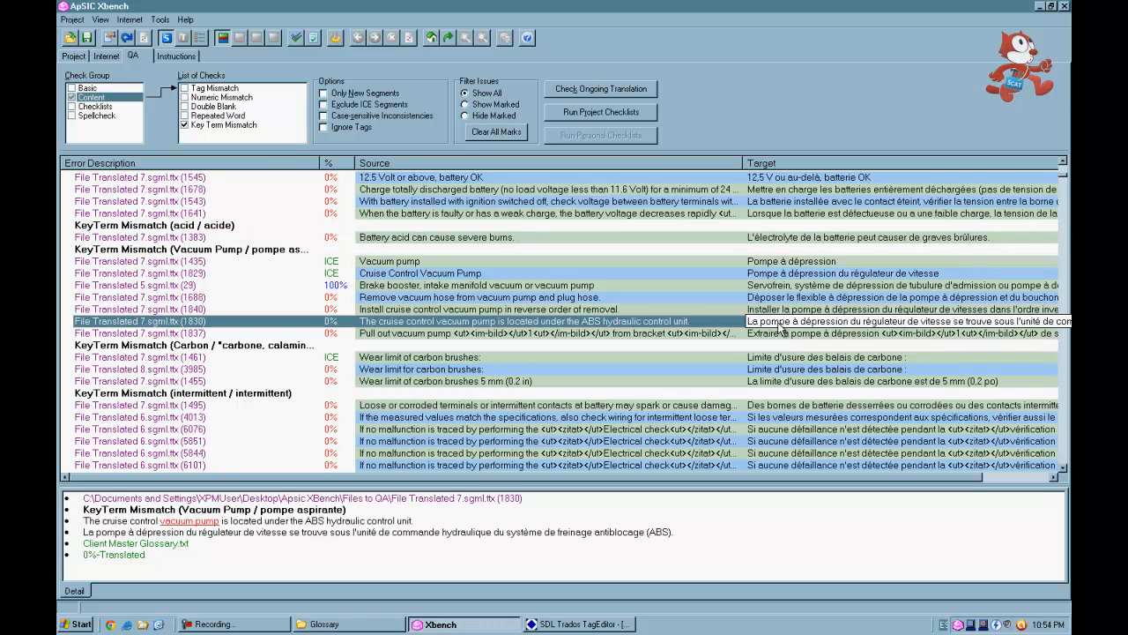
{"action": "right_click", "coordinate": [781, 325]}
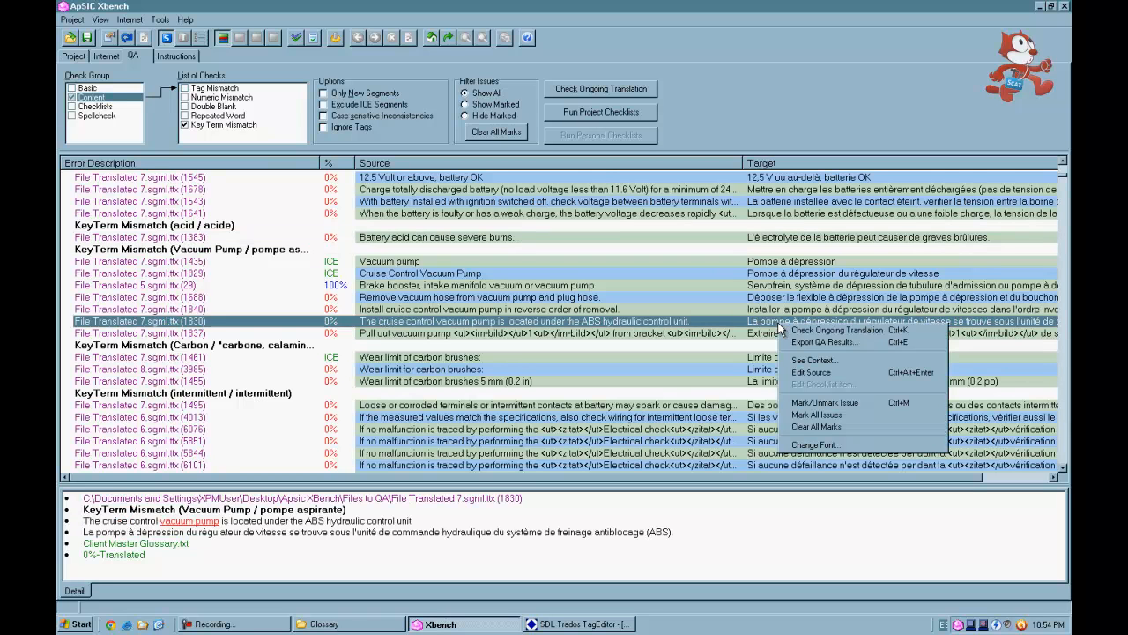
{"action": "left_click", "coordinate": [809, 373]}
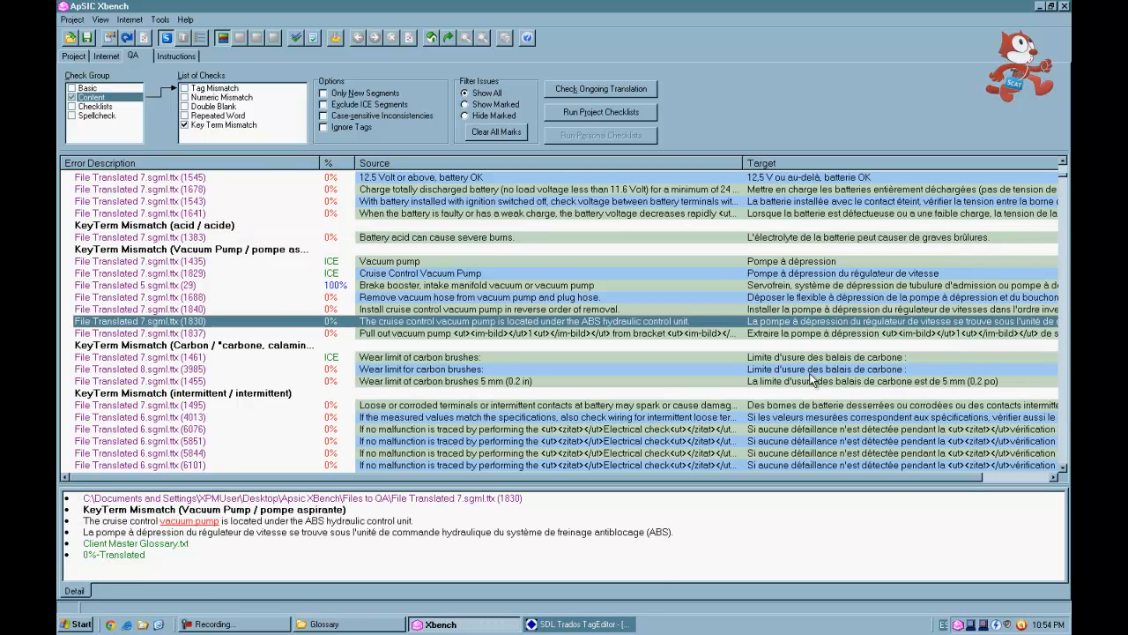
{"action": "left_click", "coordinate": [603, 624]}
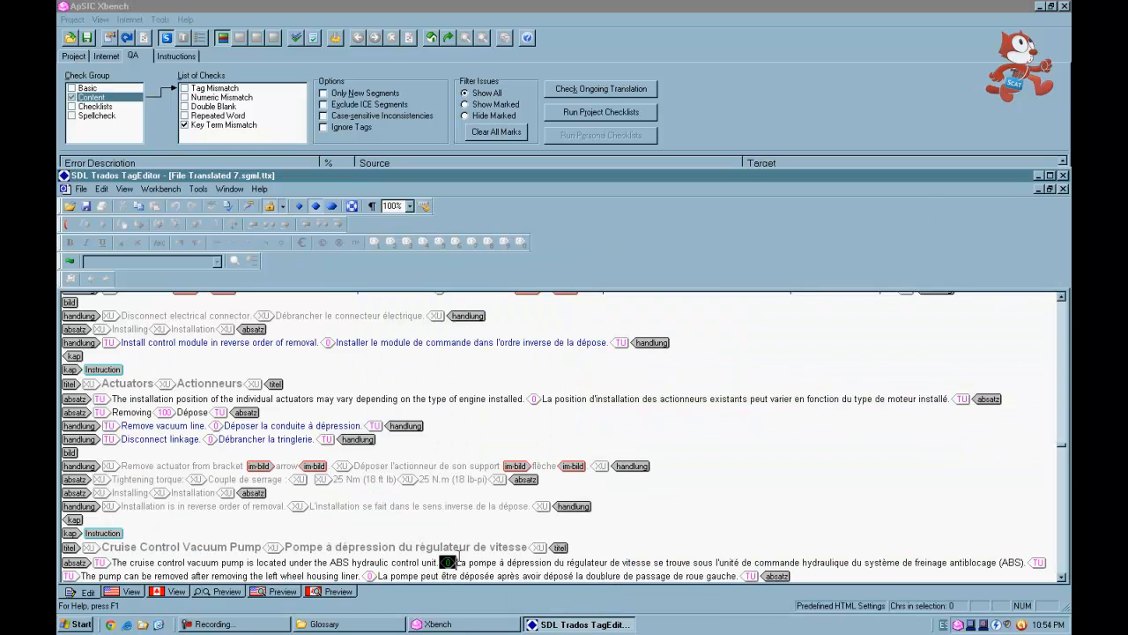
- In that segment's French target, replace 'à dépression' with 'aspirante' after checking the Protection options
{"action": "left_click", "coordinate": [457, 563]}
{"action": "key", "text": "ctrl+Right"}
{"action": "key", "text": "ctrl+Right"}
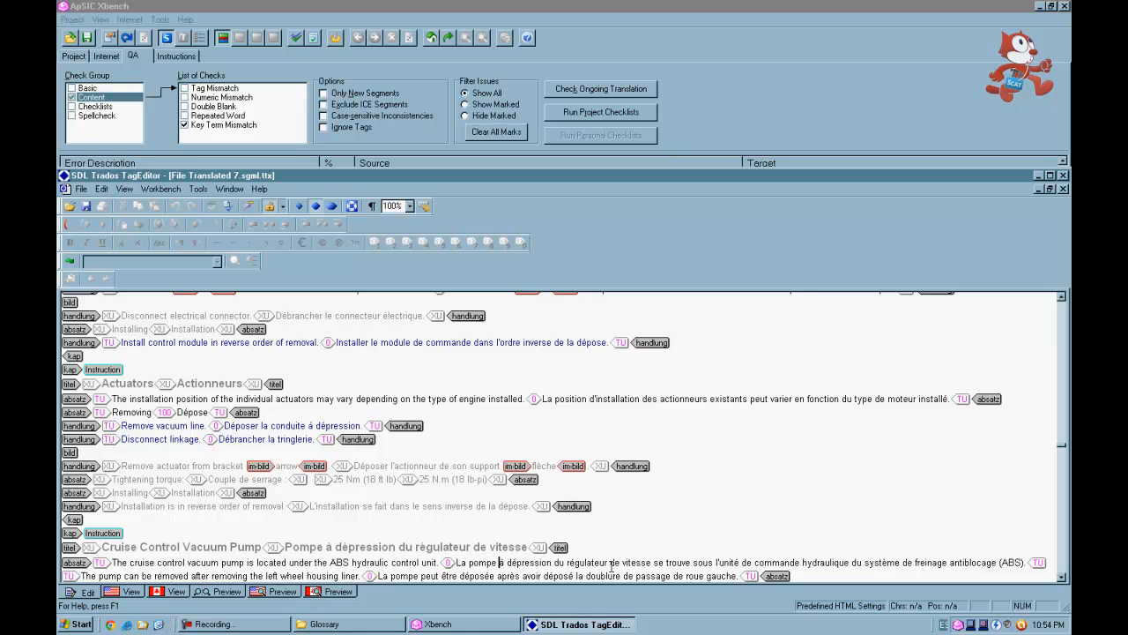
{"action": "left_click", "coordinate": [194, 188]}
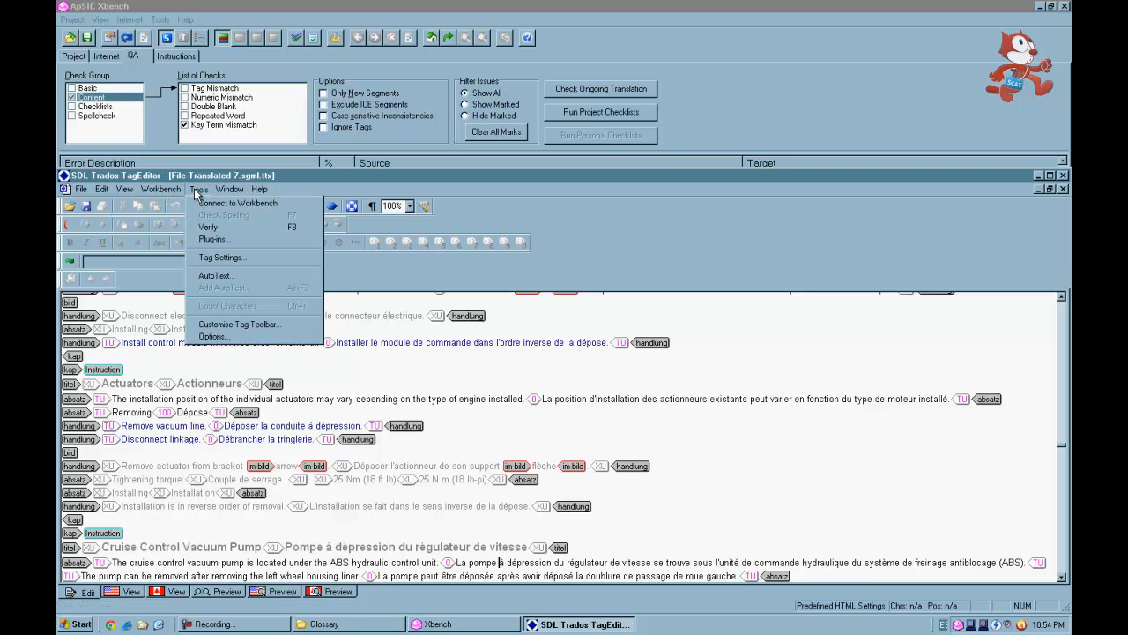
{"action": "left_click", "coordinate": [220, 339]}
{"action": "left_click", "coordinate": [549, 283]}
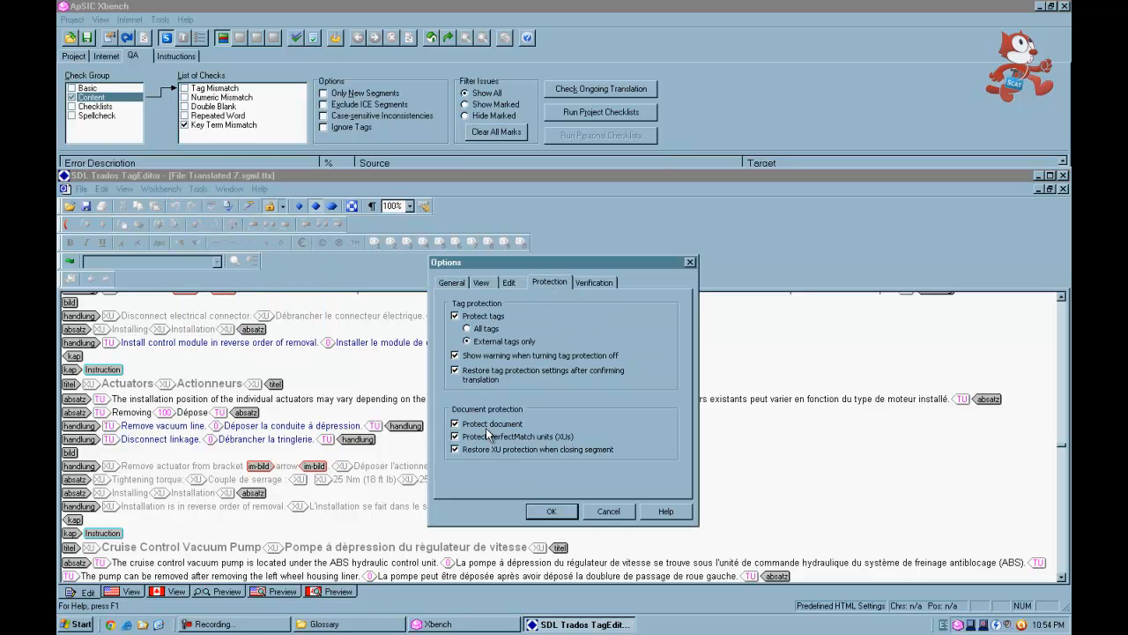
{"action": "left_click", "coordinate": [550, 511]}
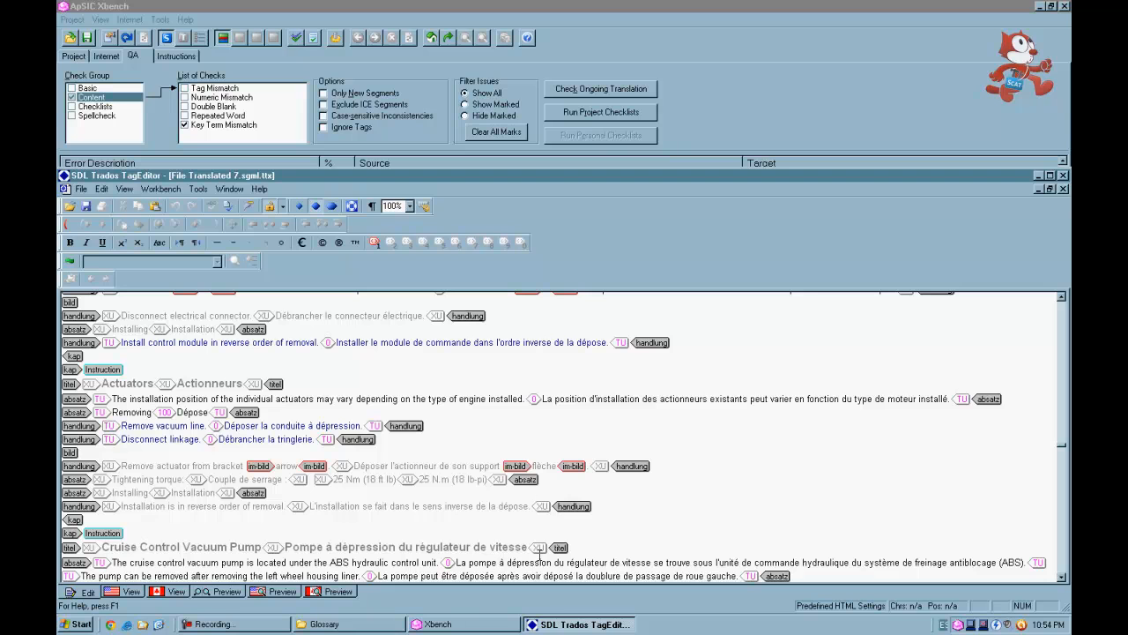
{"action": "left_click_drag", "start_coordinate": [498, 561], "coordinate": [558, 562]}
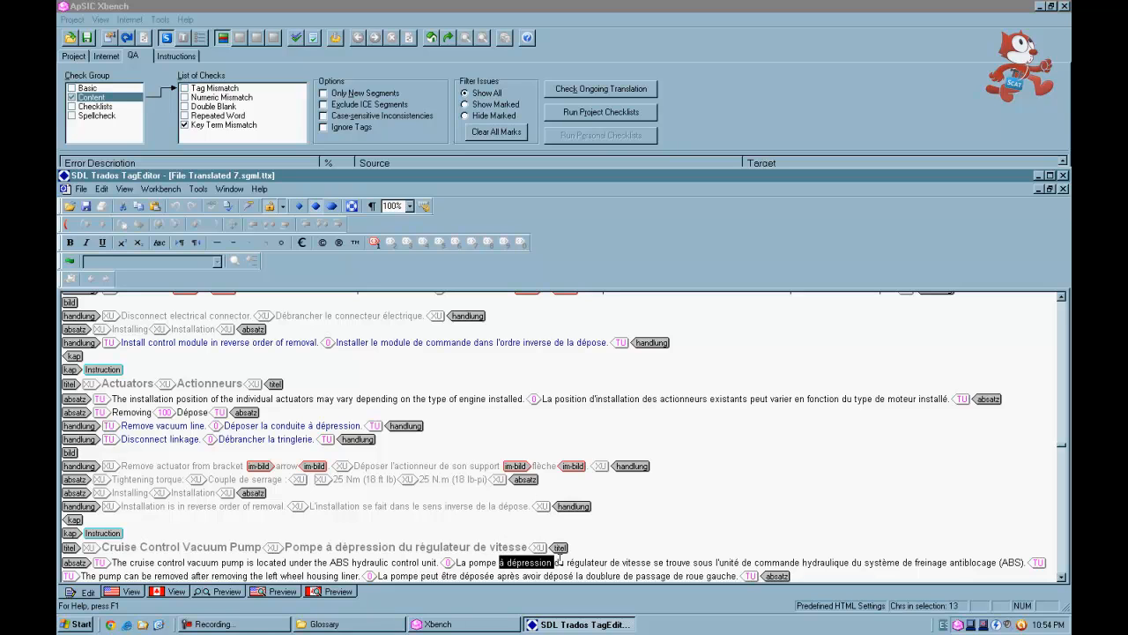
{"action": "type", "text": "aspirante"}
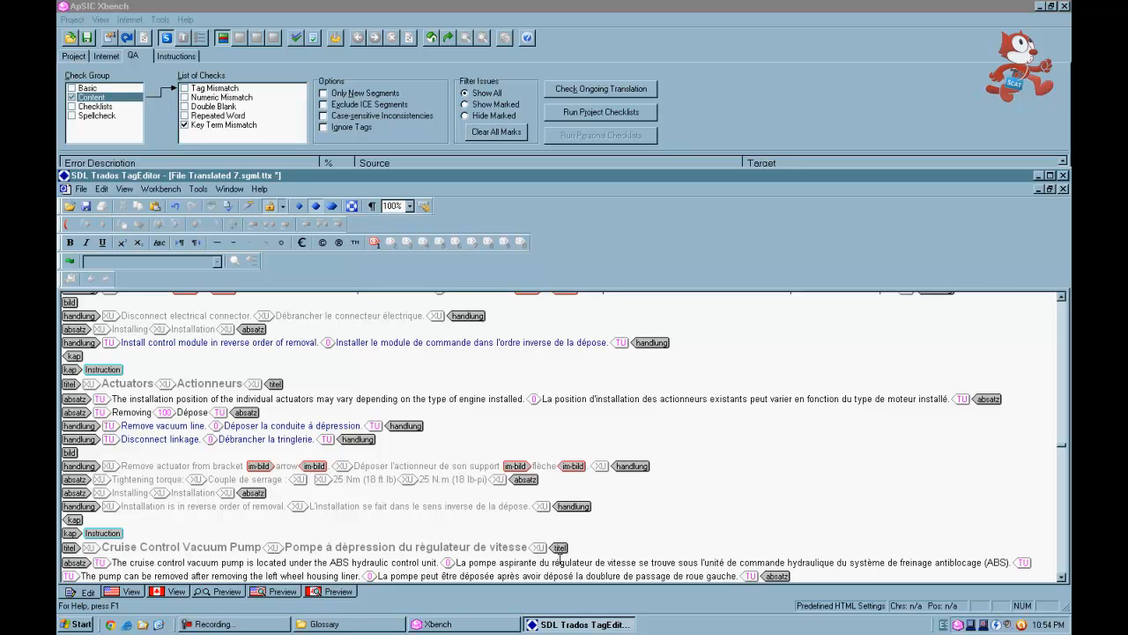
- Browse the remaining key term mismatch results in the Xbench QA list
{"action": "left_click", "coordinate": [675, 8]}
{"action": "left_click", "coordinate": [763, 405]}
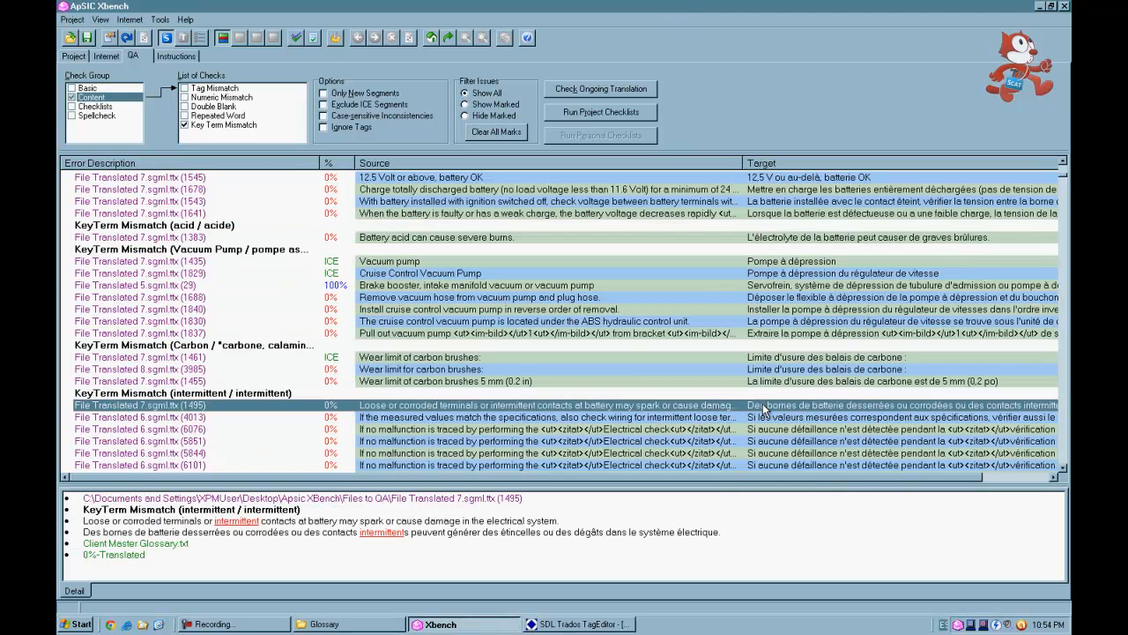
{"action": "scroll", "coordinate": [763, 405], "scroll_direction": "down", "scroll_amount": 6}
{"action": "scroll", "coordinate": [764, 410], "scroll_direction": "down", "scroll_amount": 15}
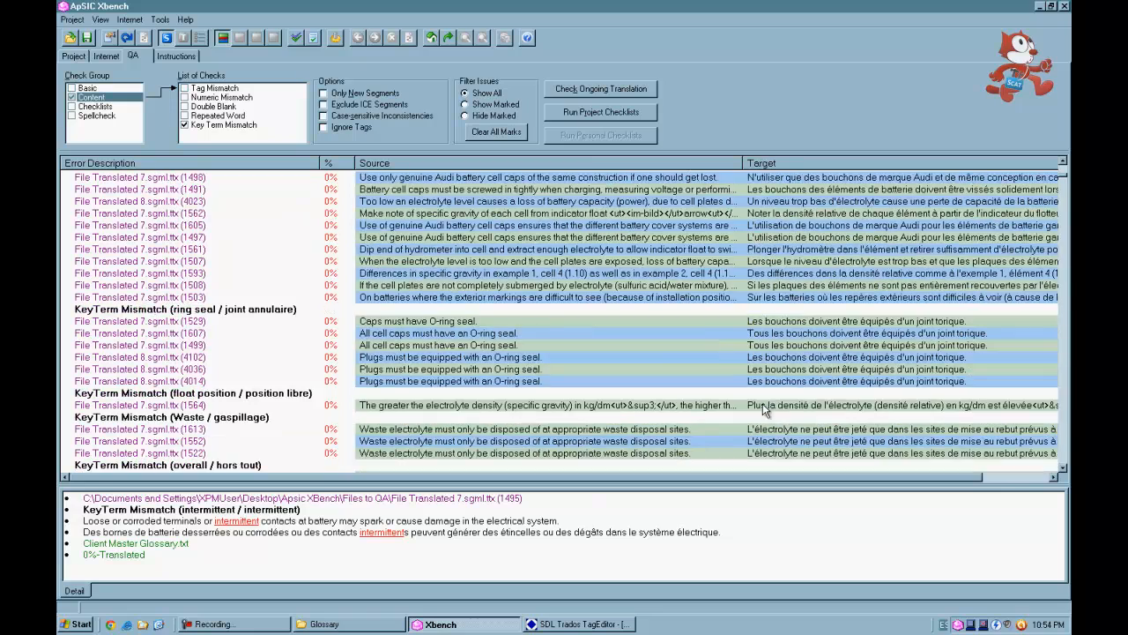
{"action": "scroll", "coordinate": [764, 410], "scroll_direction": "down", "scroll_amount": 4}
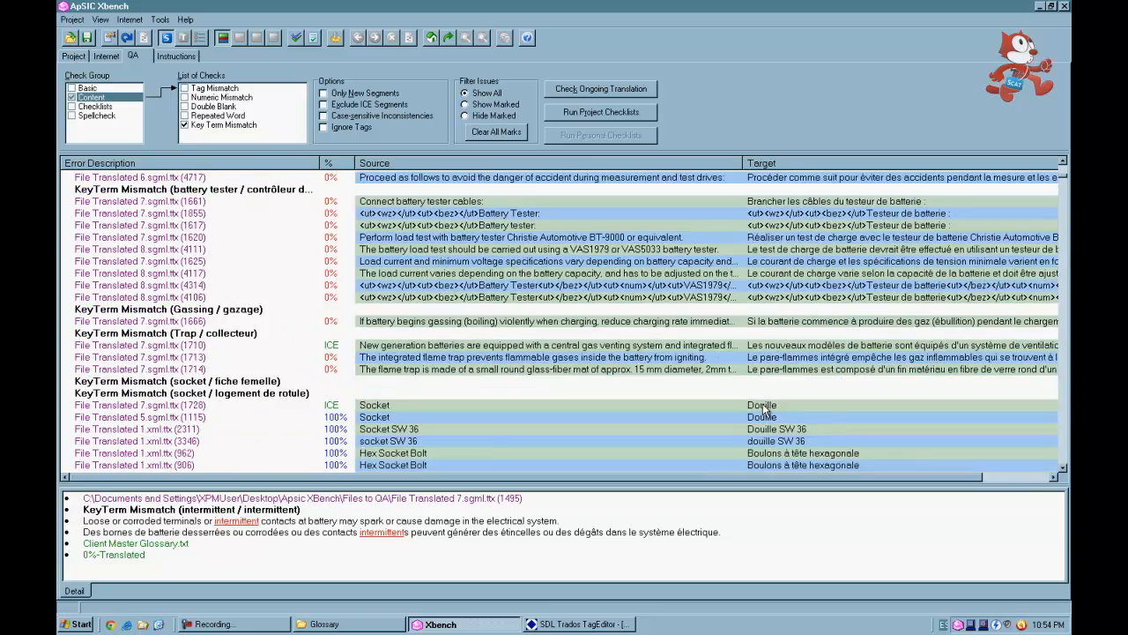
{"action": "scroll", "coordinate": [764, 410], "scroll_direction": "down", "scroll_amount": 3}
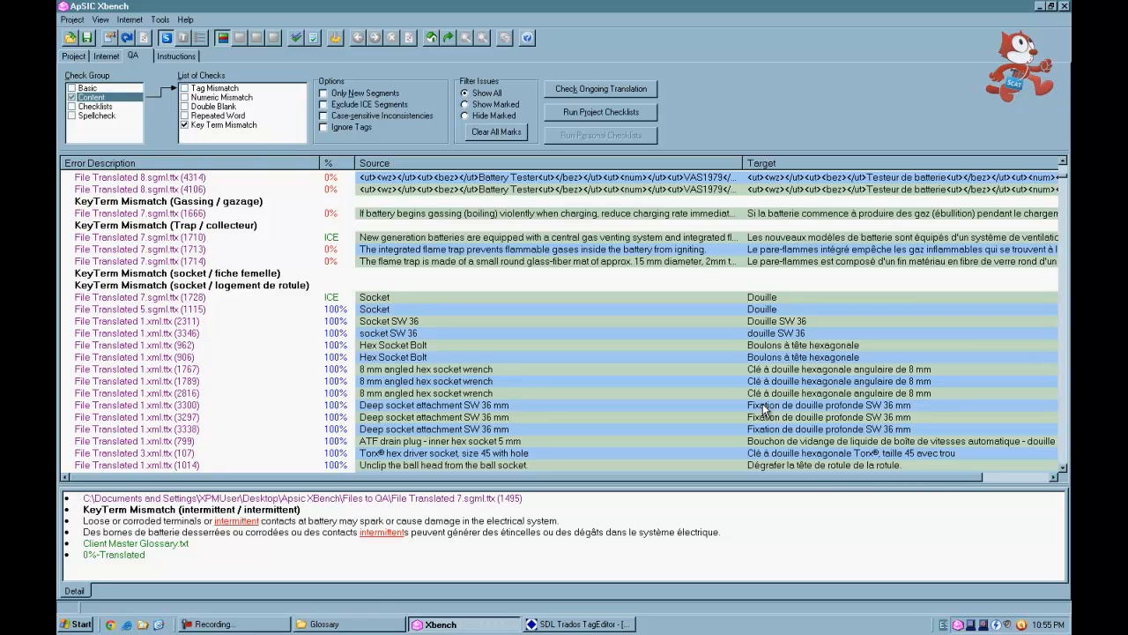
- Export the QA results as an HTML file named Terminology Check Report in the Glossary folder
{"action": "left_click", "coordinate": [160, 20]}
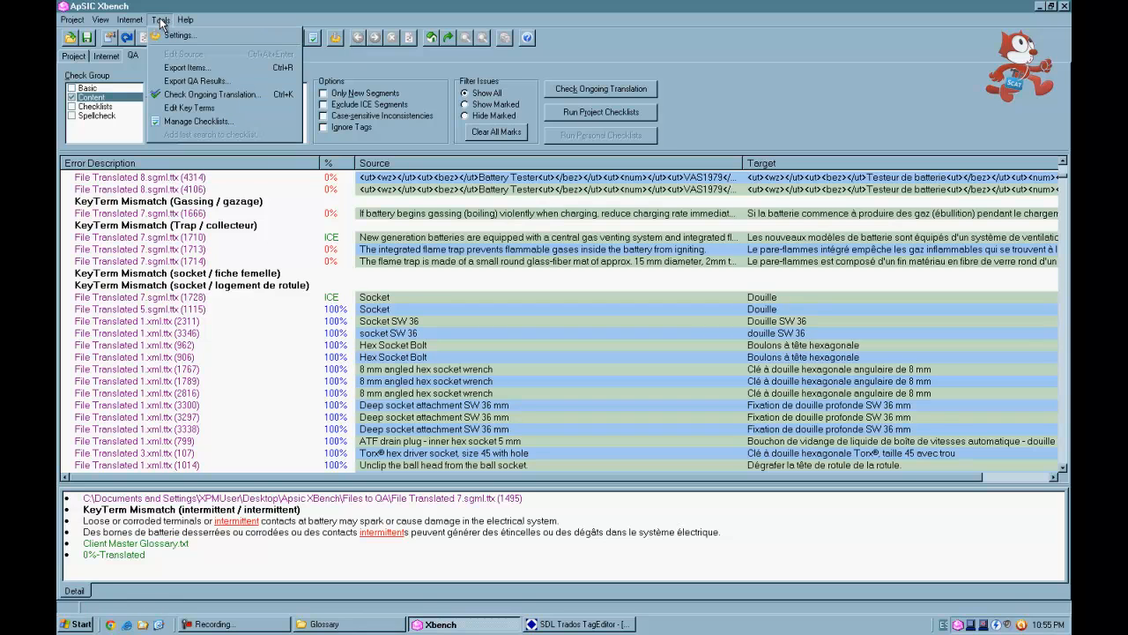
{"action": "left_click", "coordinate": [186, 82]}
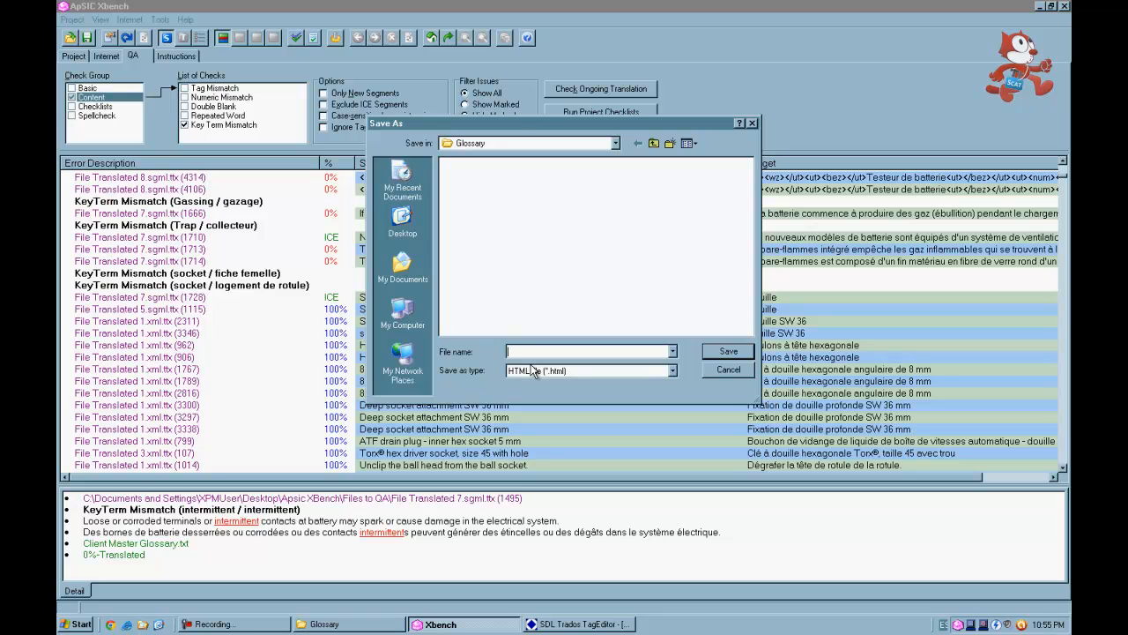
{"action": "type", "text": "Terminology Check Report"}
{"action": "left_click", "coordinate": [672, 372]}
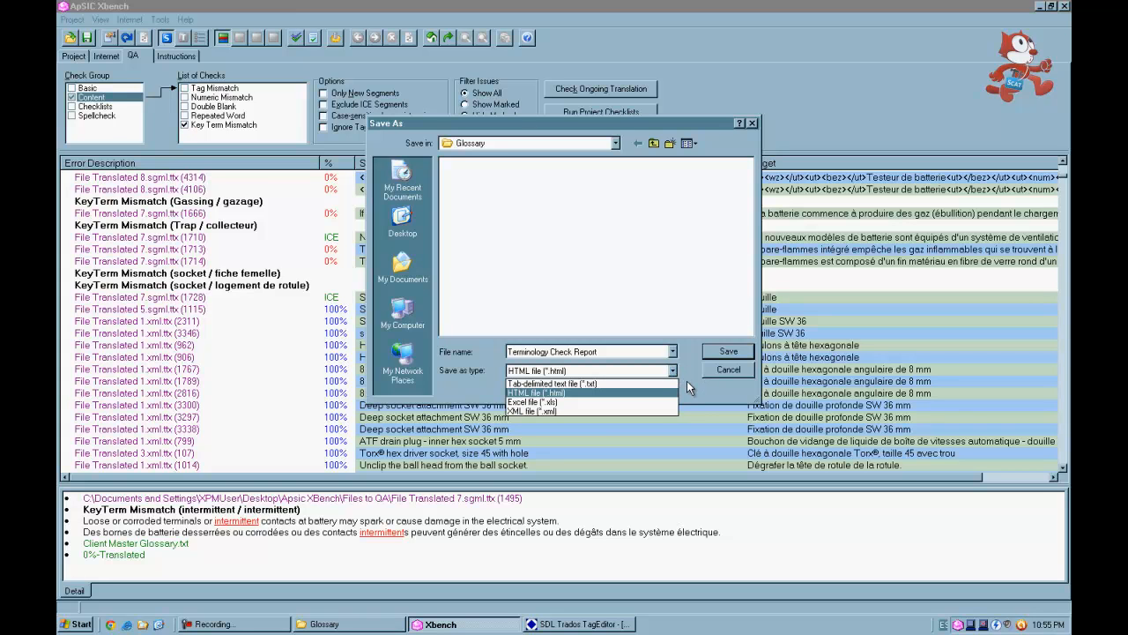
{"action": "left_click", "coordinate": [687, 381]}
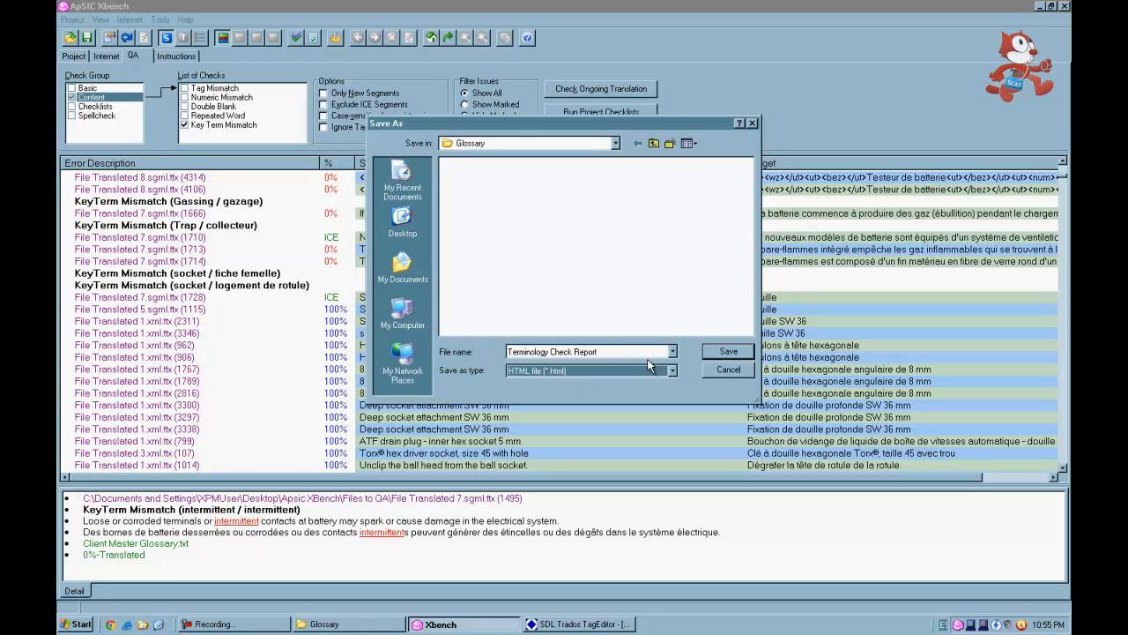
{"action": "left_click", "coordinate": [722, 349]}
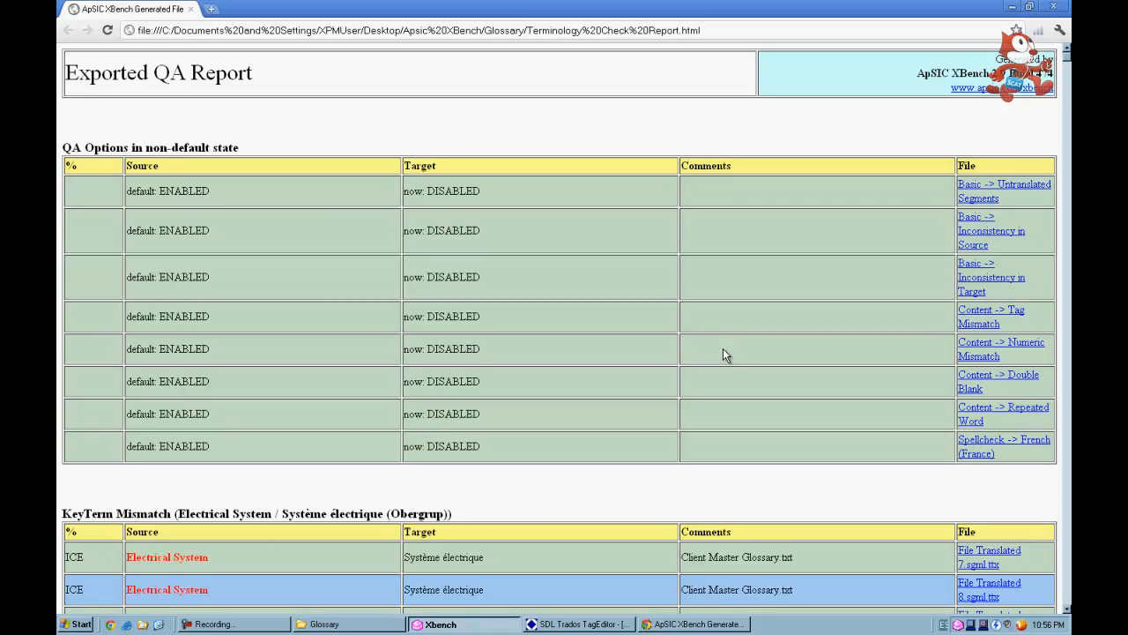
- Scroll through the exported QA report in the browser to review its key term mismatch tables
{"action": "scroll", "coordinate": [726, 350], "scroll_direction": "down", "scroll_amount": 5}
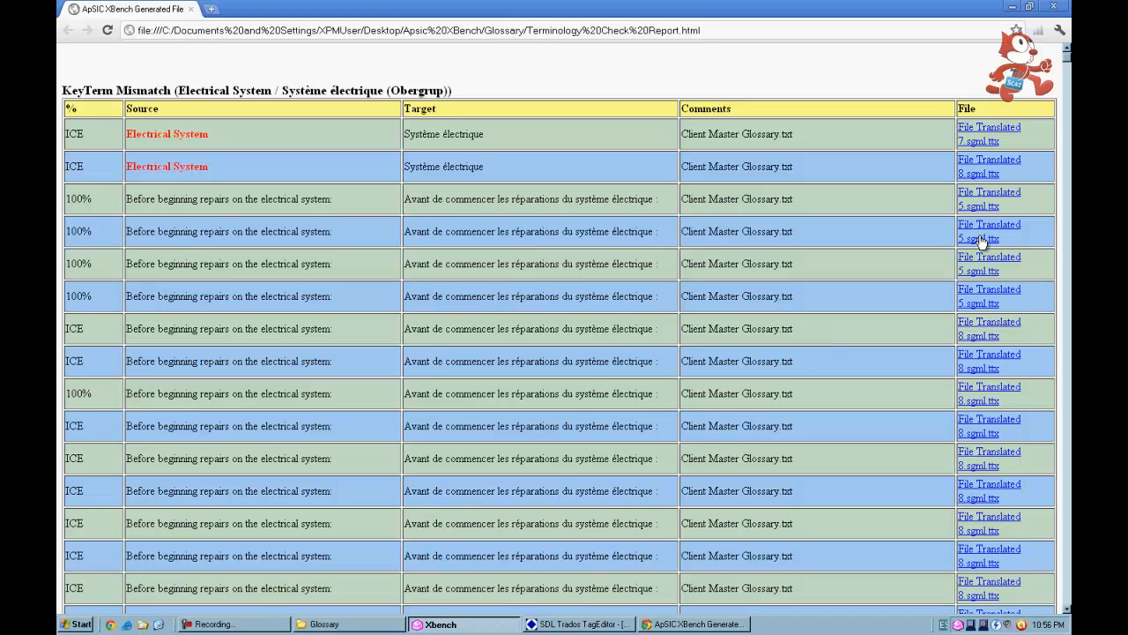
{"action": "scroll", "coordinate": [982, 241], "scroll_direction": "down", "scroll_amount": 15}
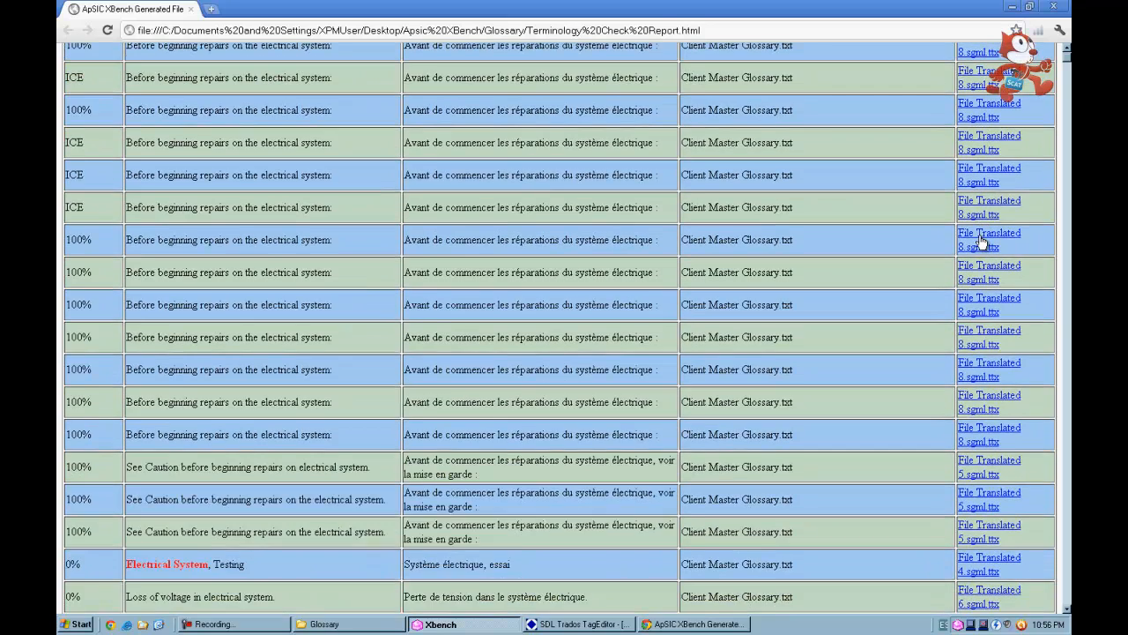
{"action": "scroll", "coordinate": [981, 242], "scroll_direction": "down", "scroll_amount": 15}
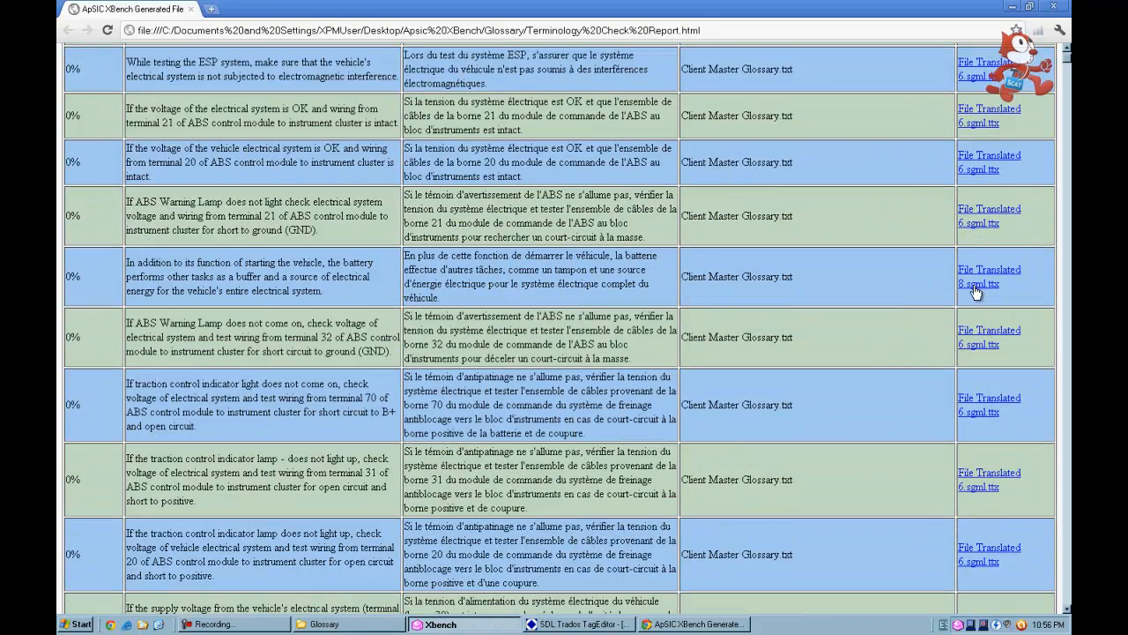
{"action": "scroll", "coordinate": [974, 287], "scroll_direction": "down", "scroll_amount": 5}
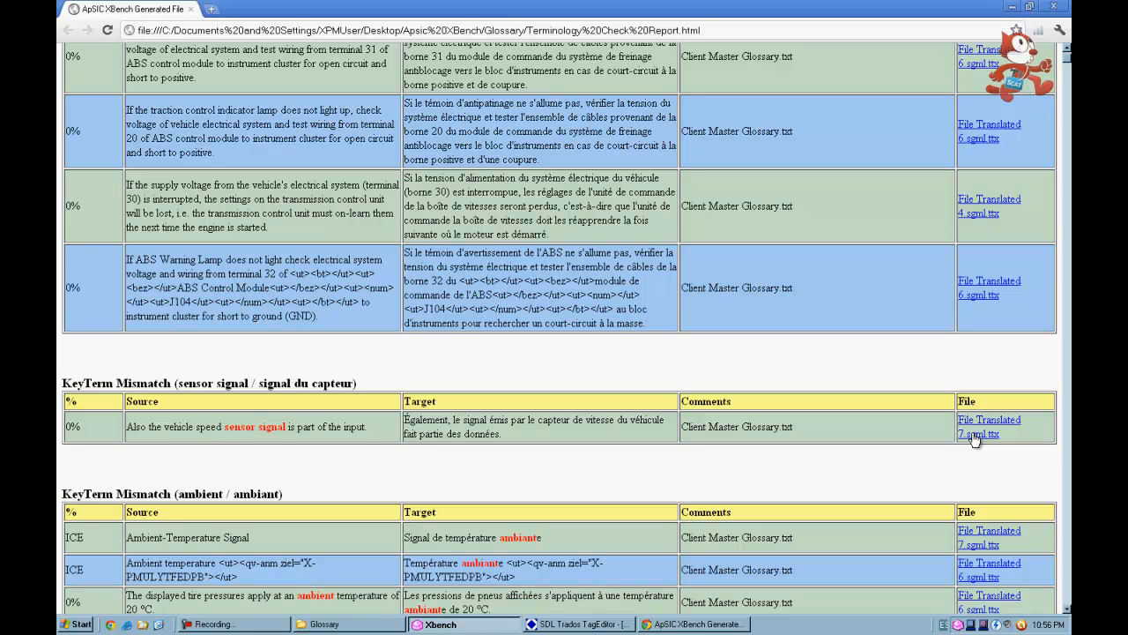
{"action": "scroll", "coordinate": [976, 440], "scroll_direction": "down", "scroll_amount": 5}
{"action": "scroll", "coordinate": [975, 440], "scroll_direction": "down", "scroll_amount": 2}
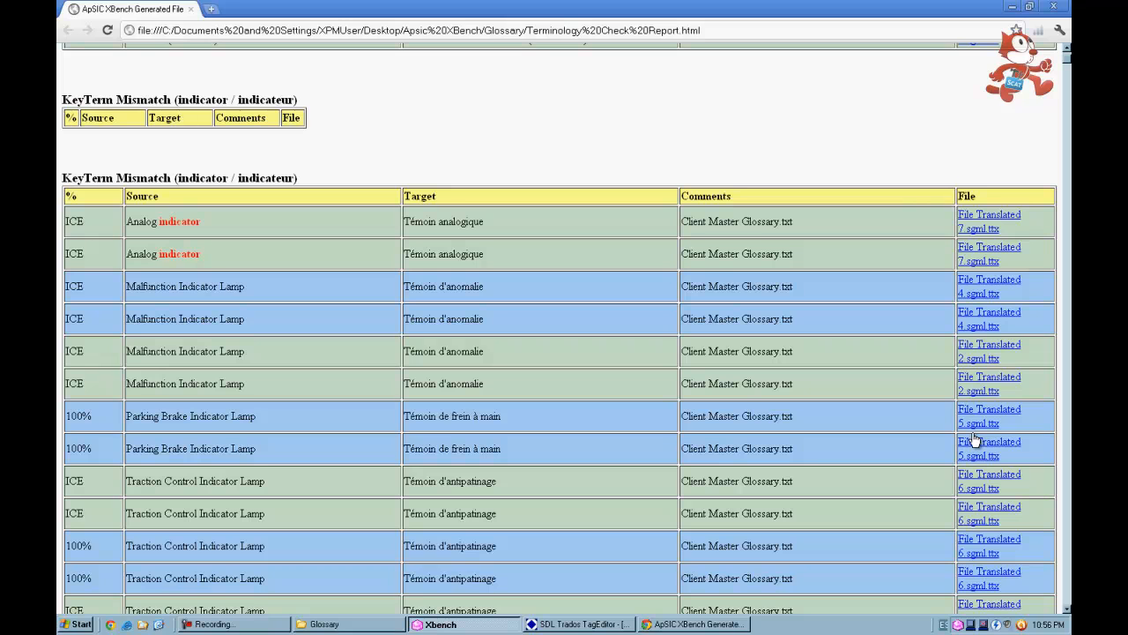